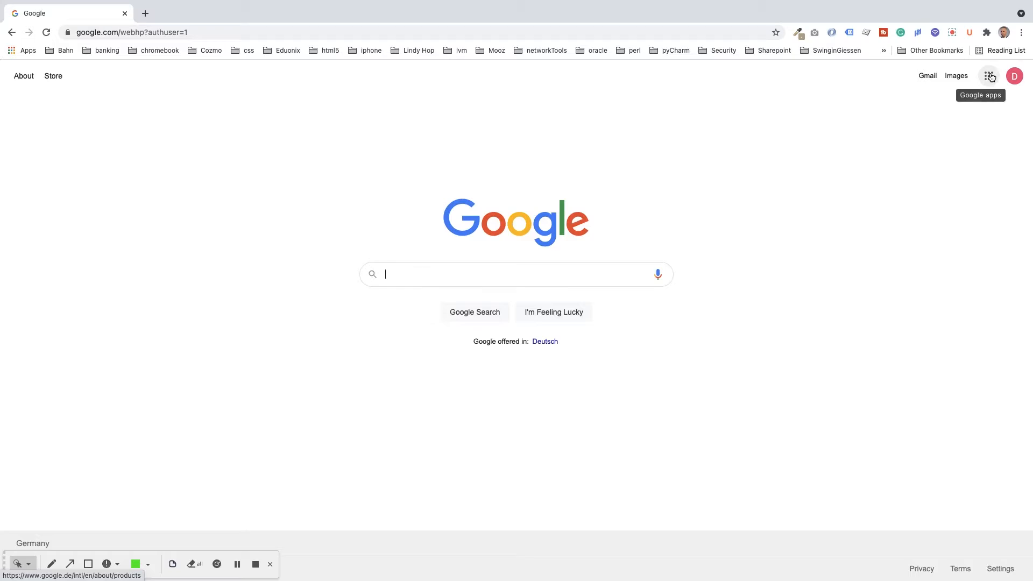
Step: Go from the Google homepage to Google Drive using the Google apps grid
{"action": "left_click", "coordinate": [990, 77]}
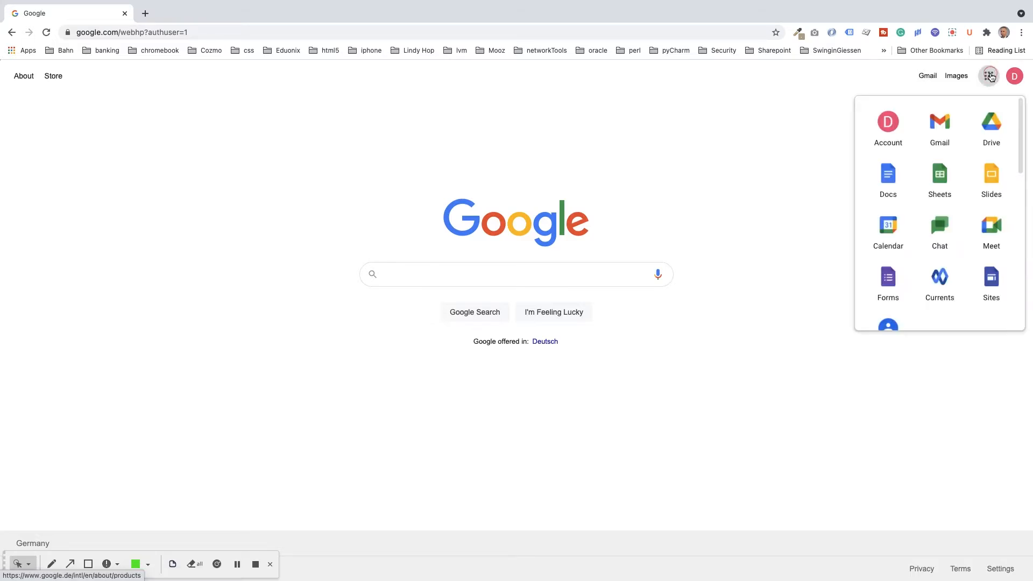
{"action": "left_click", "coordinate": [990, 126]}
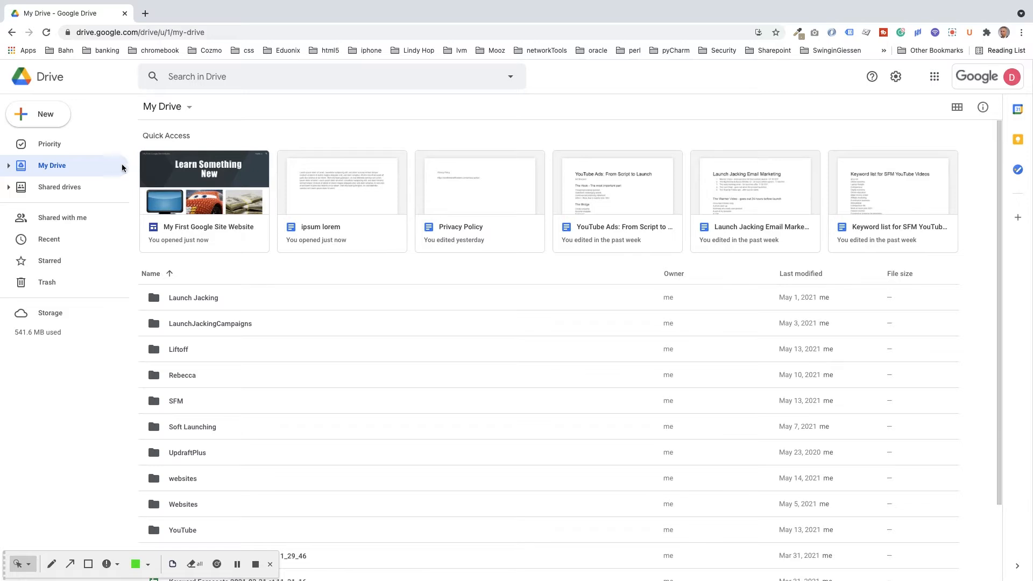
Step: Cancel the new-folder dialog and open the Websites folder in Drive
{"action": "left_click", "coordinate": [39, 115]}
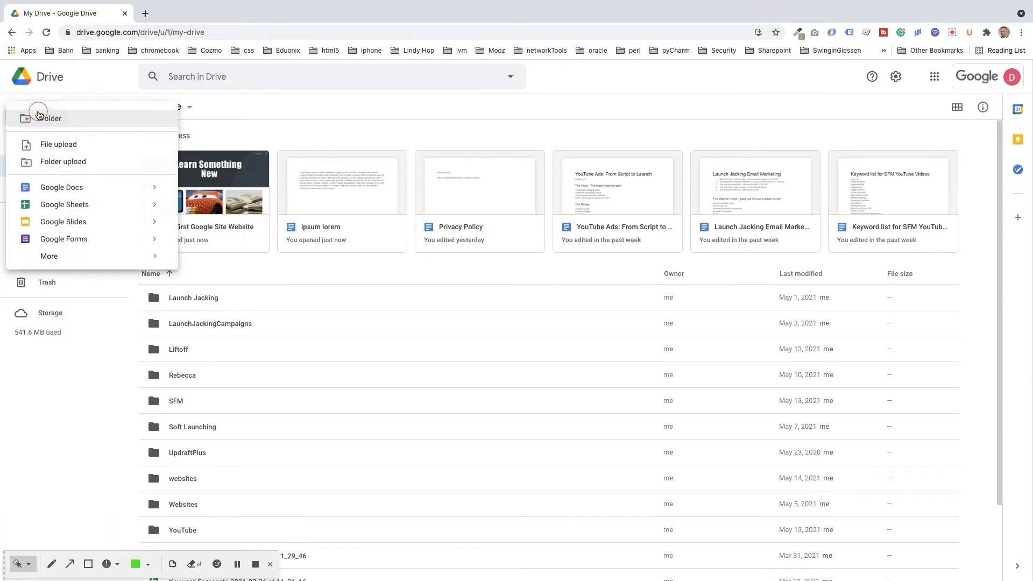
{"action": "left_click", "coordinate": [48, 121]}
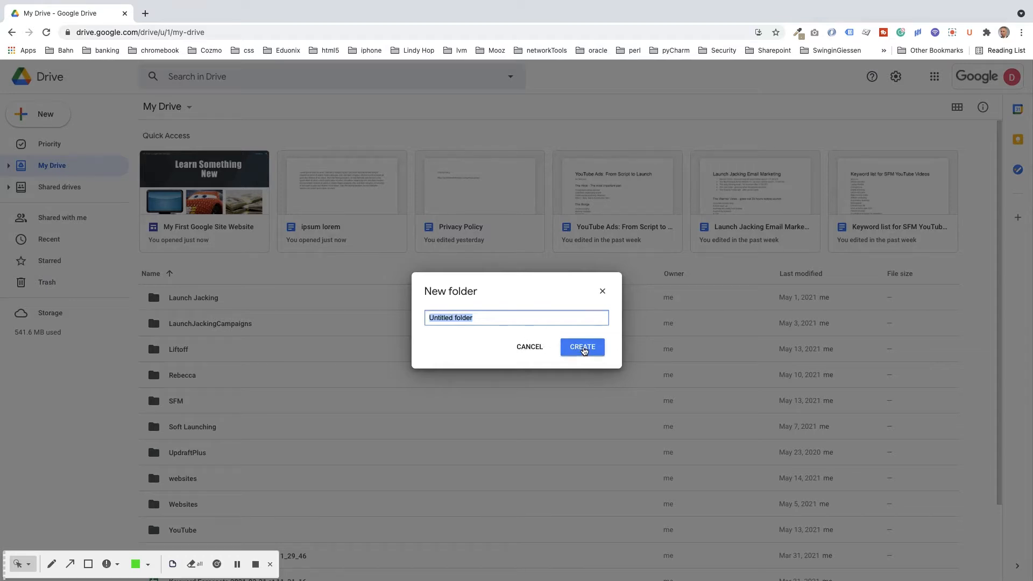
{"action": "left_click", "coordinate": [603, 292]}
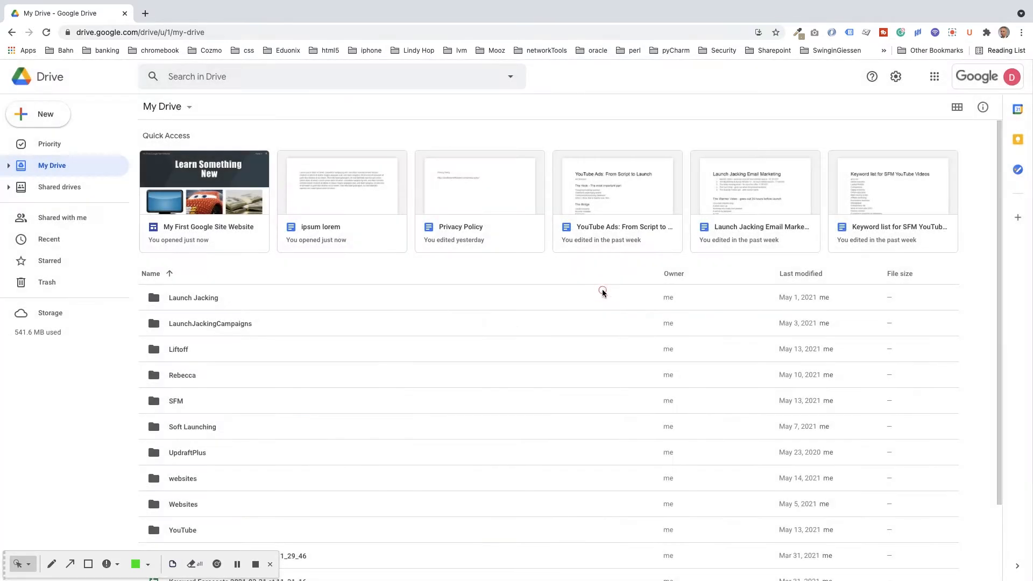
{"action": "double_click", "coordinate": [179, 505]}
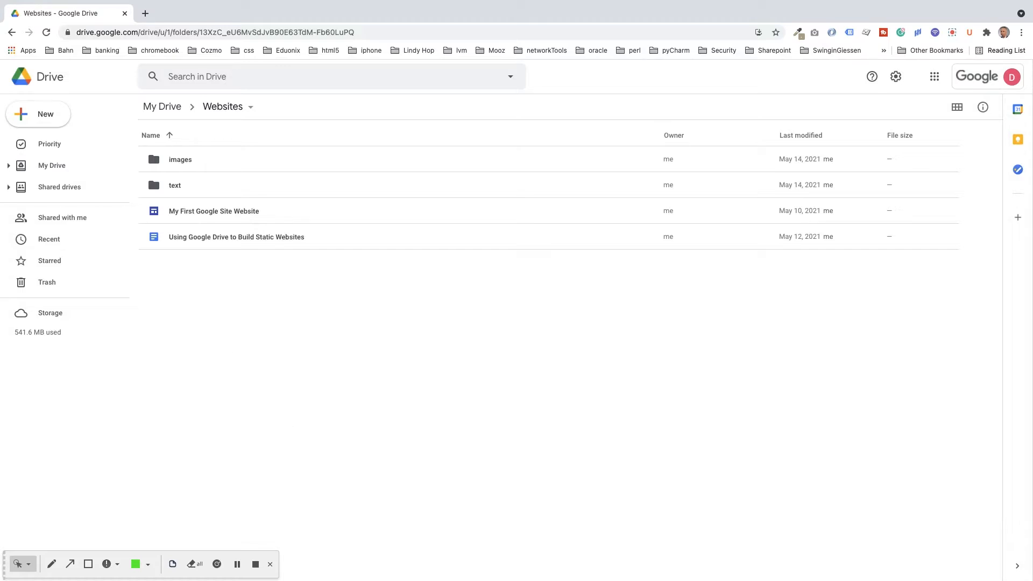
Step: Create a new Google Site in the Websites folder via New > More
{"action": "left_click", "coordinate": [38, 115]}
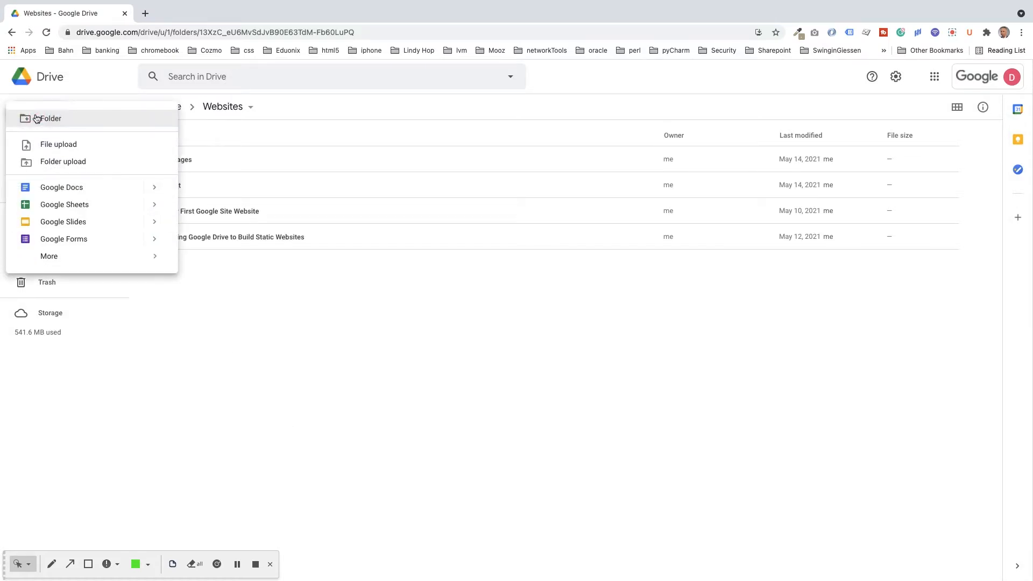
{"action": "mouse_move", "coordinate": [59, 257]}
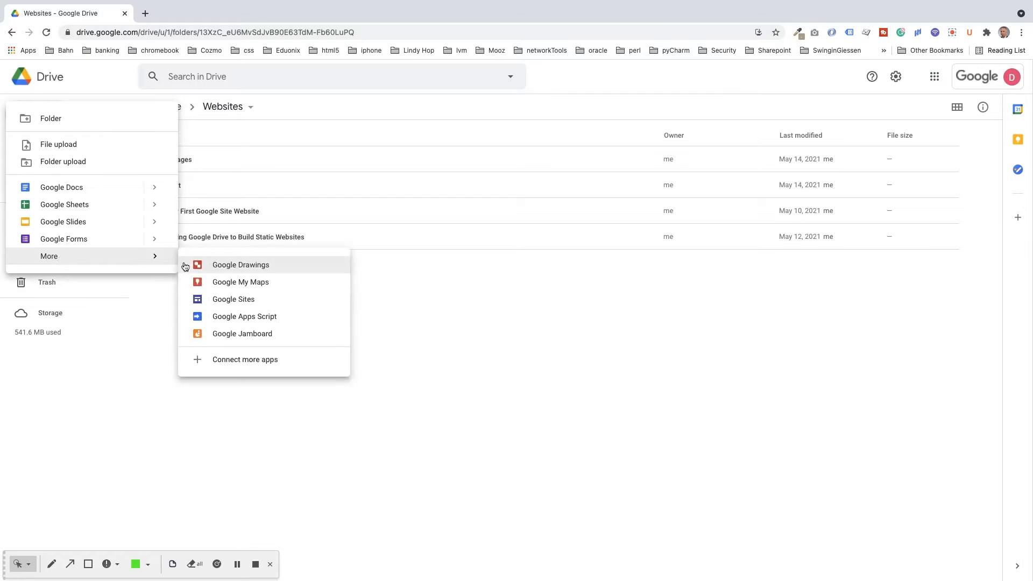
{"action": "left_click", "coordinate": [232, 300]}
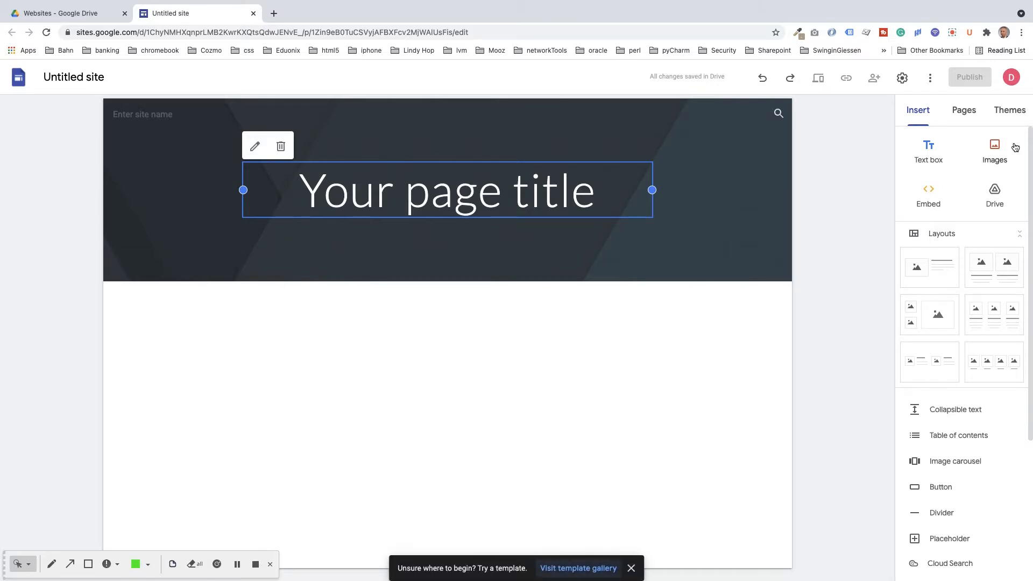
Step: Preview the Aristotle, Diplomat, Vision, Level and Impression themes, then return to Simple
{"action": "left_click", "coordinate": [1001, 112]}
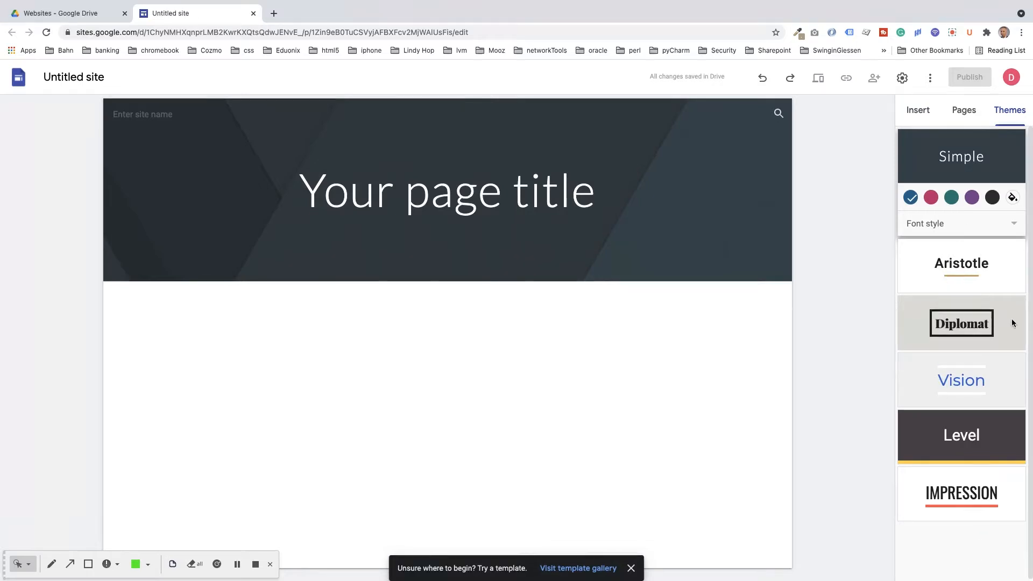
{"action": "left_click", "coordinate": [948, 264]}
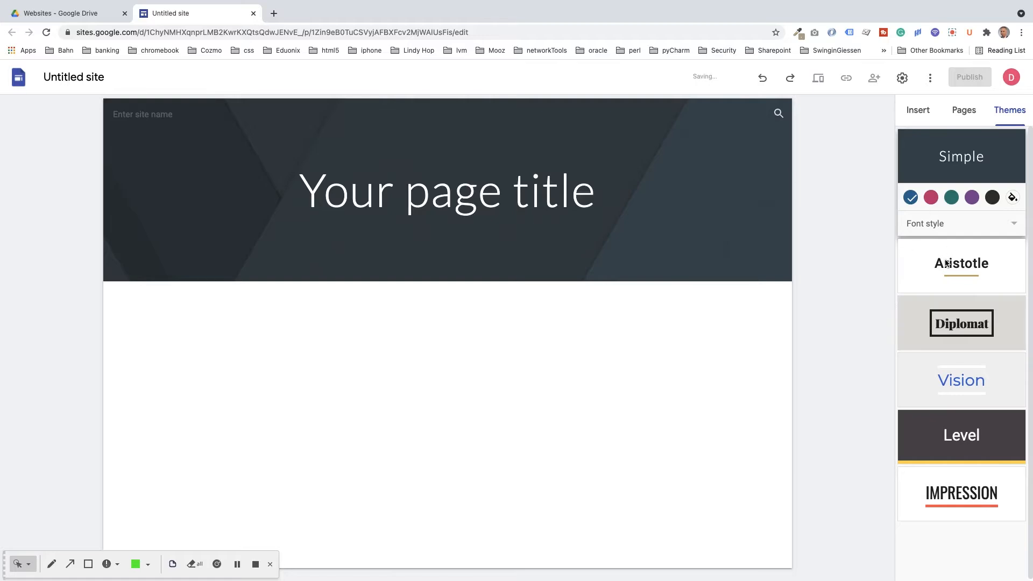
{"action": "left_click", "coordinate": [952, 310]}
{"action": "left_click", "coordinate": [960, 380]}
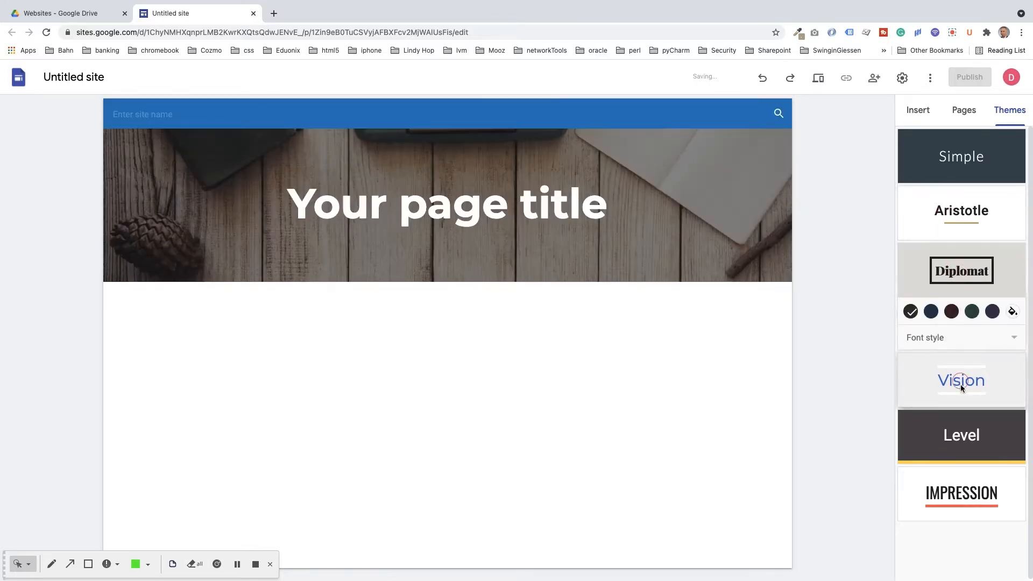
{"action": "left_click", "coordinate": [957, 427]}
{"action": "left_click", "coordinate": [942, 491]}
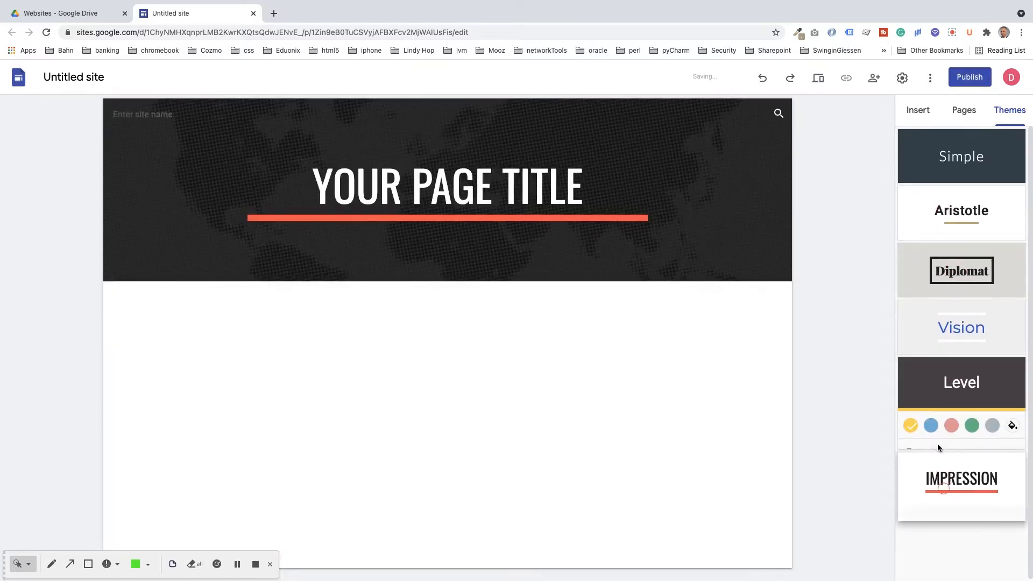
{"action": "left_click", "coordinate": [933, 155]}
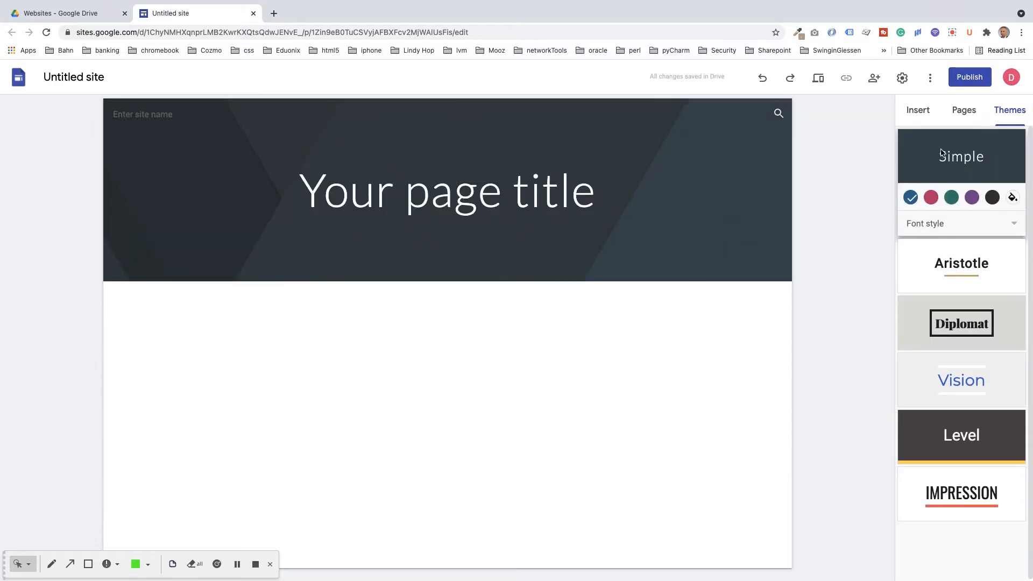
Step: Look at the Simple theme's custom colour choice, then dismiss it by selecting the header
{"action": "mouse_move", "coordinate": [640, 143]}
{"action": "left_click", "coordinate": [1011, 198]}
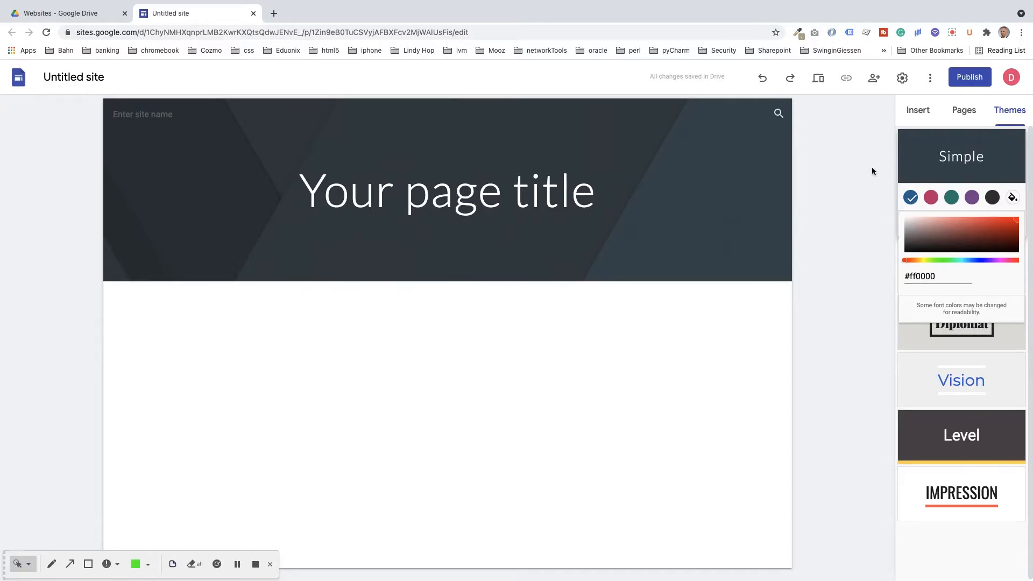
{"action": "left_click", "coordinate": [698, 160]}
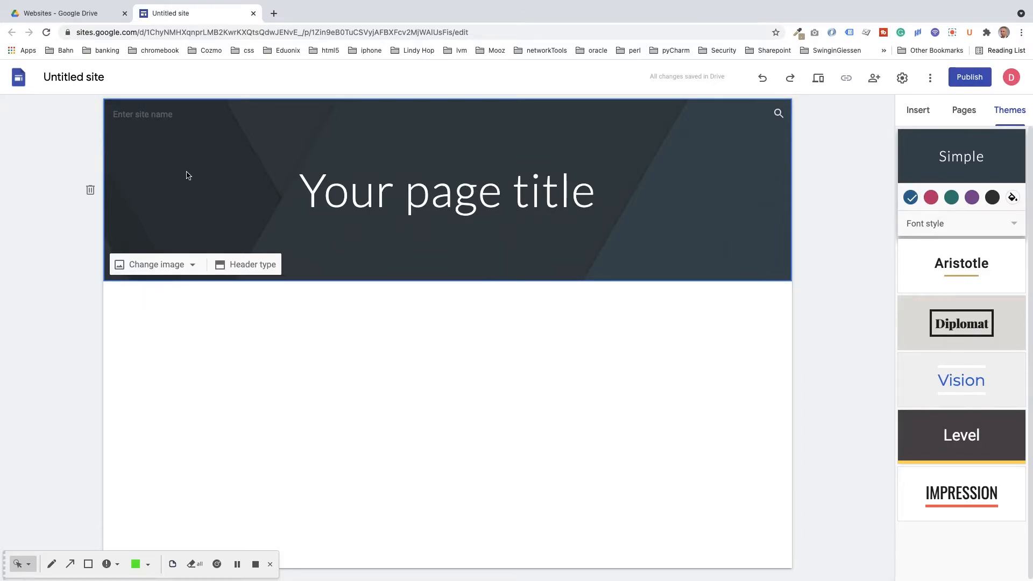
Step: Open the header image picker and browse the web address, search, albums and Drive sources
{"action": "left_click", "coordinate": [153, 269]}
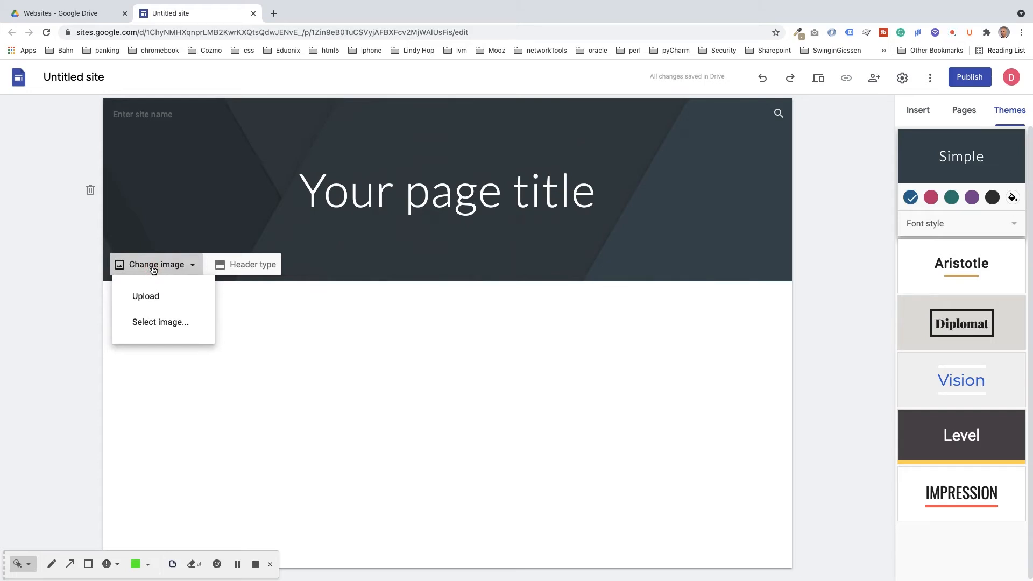
{"action": "left_click", "coordinate": [153, 323]}
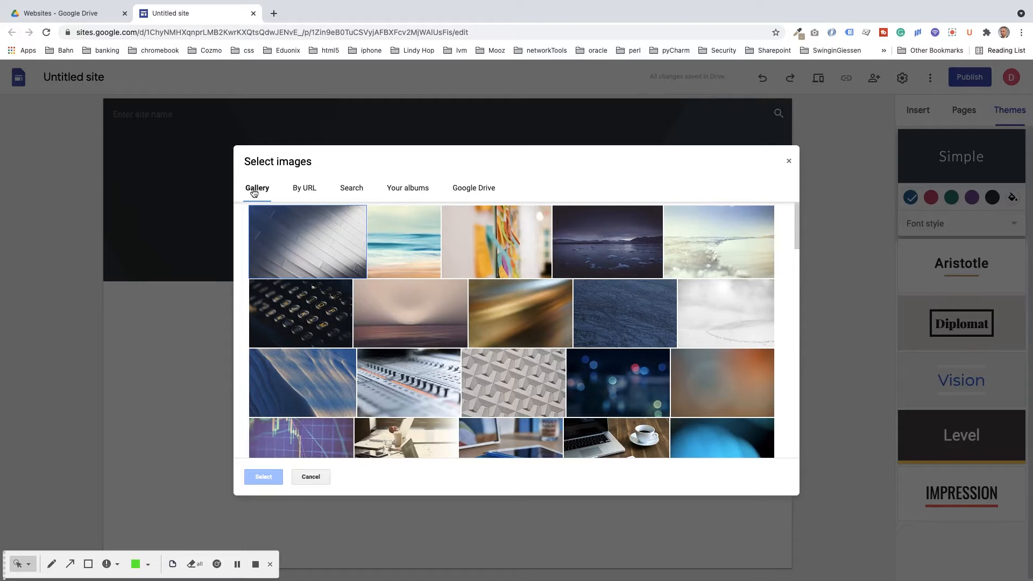
{"action": "left_click_drag", "start_coordinate": [798, 245], "coordinate": [776, 238]}
{"action": "left_click", "coordinate": [305, 190]}
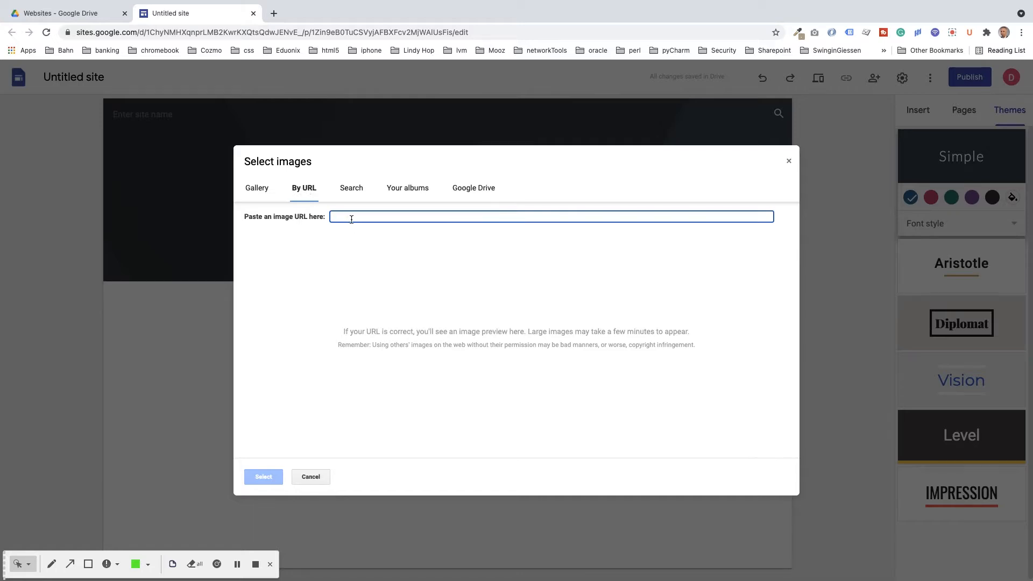
{"action": "left_click", "coordinate": [348, 188]}
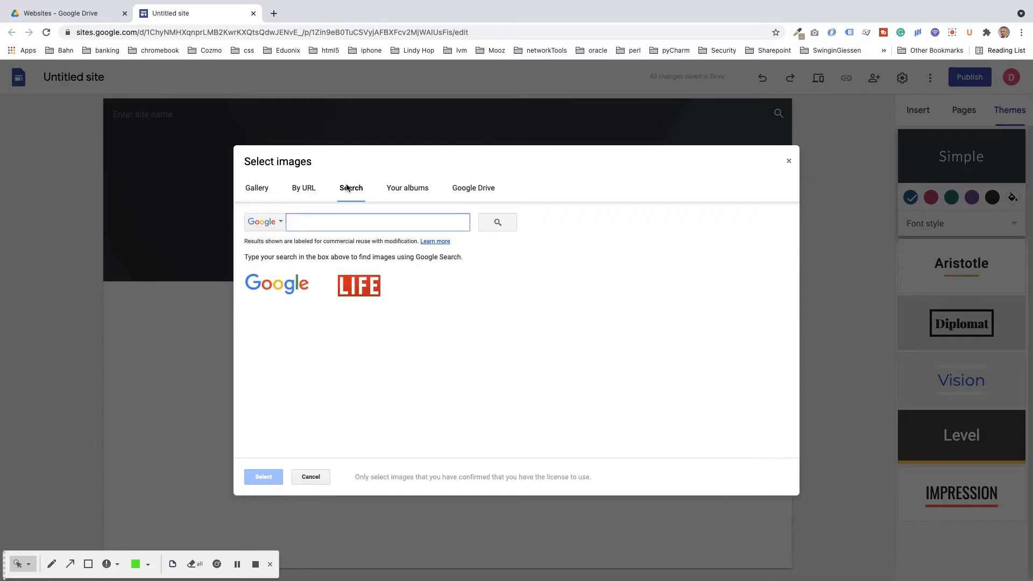
{"action": "left_click", "coordinate": [409, 188]}
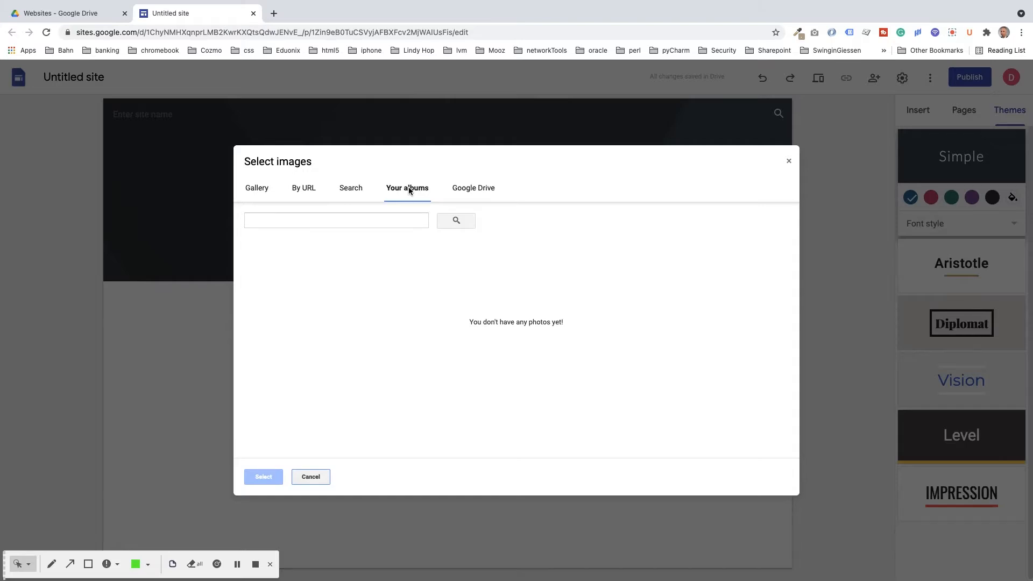
{"action": "left_click", "coordinate": [473, 188]}
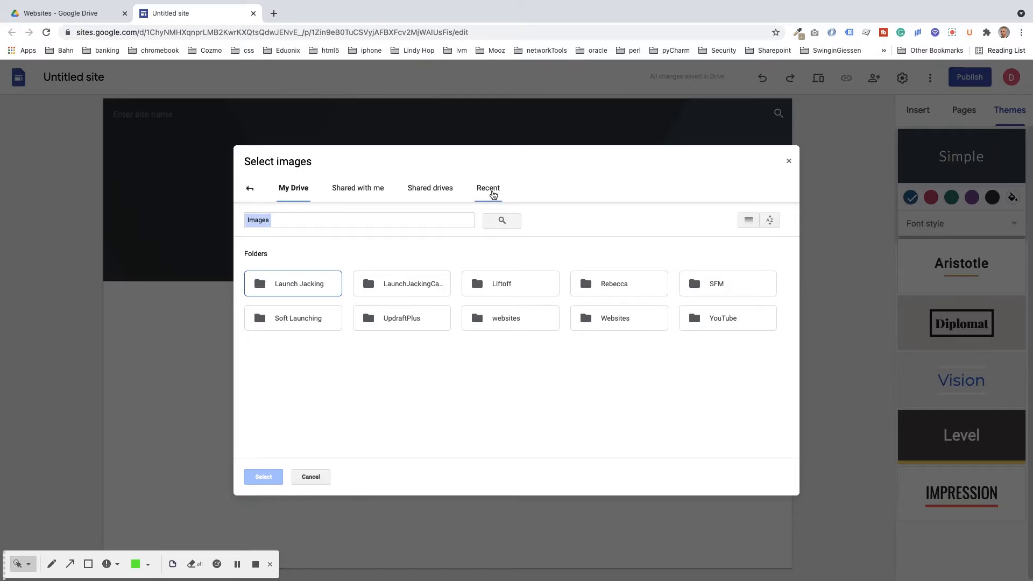
Step: Pick the dark blue bokeh lights photo from the Gallery as the header background
{"action": "left_click", "coordinate": [250, 189]}
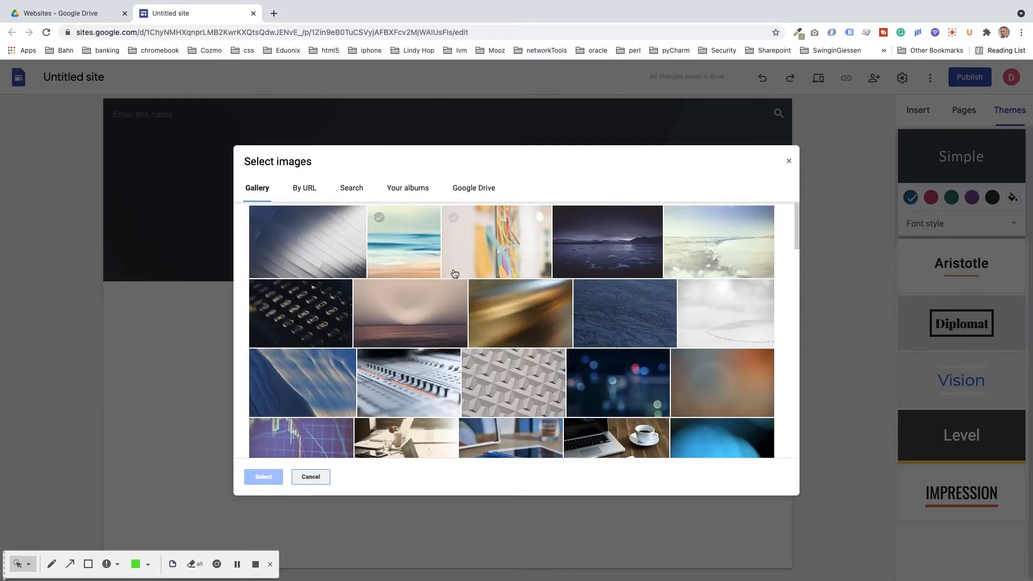
{"action": "left_click", "coordinate": [608, 383]}
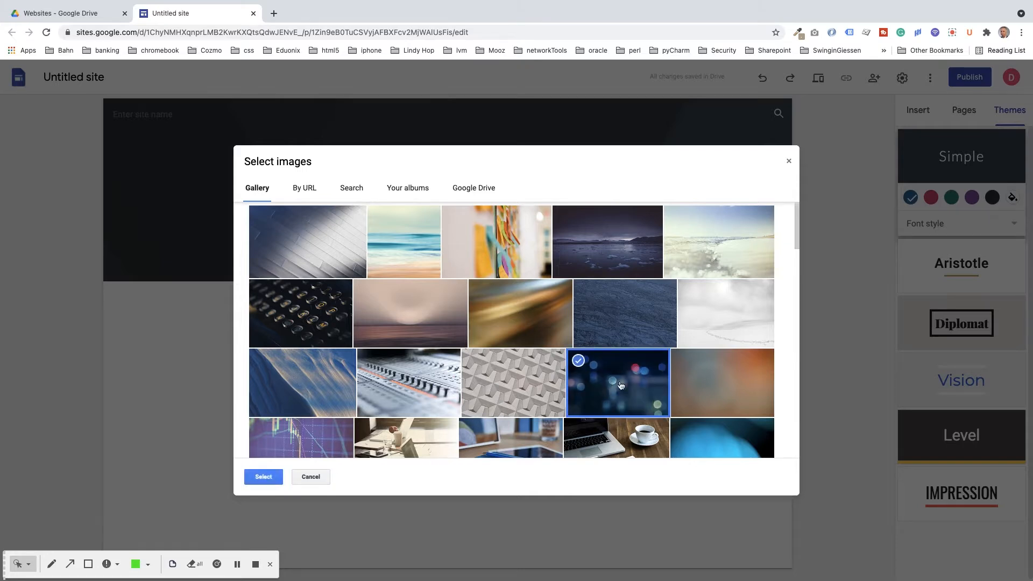
{"action": "left_click", "coordinate": [264, 477]}
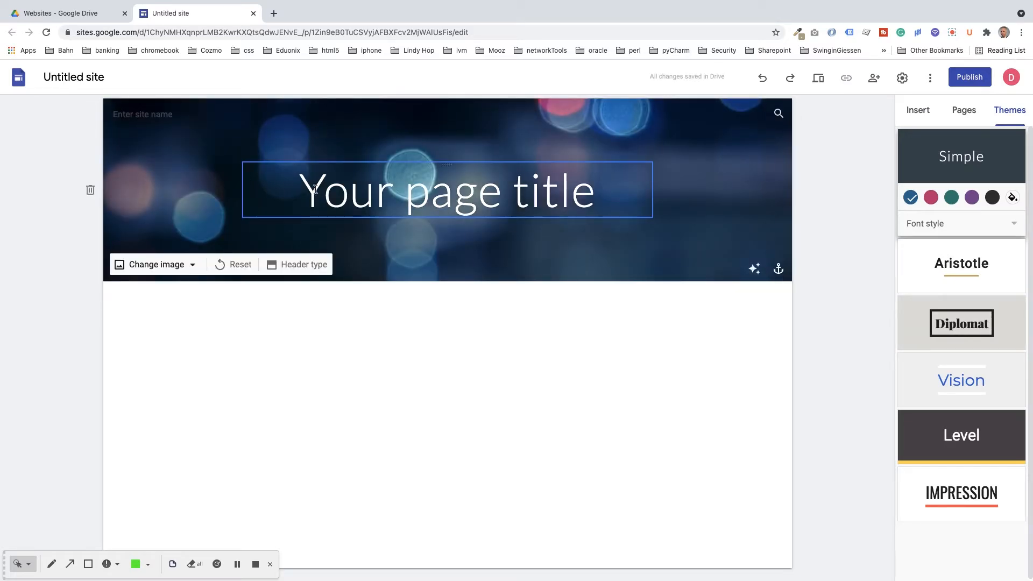
Step: Try the Cover, Large banner, Banner and Title only header types, settling on Banner
{"action": "left_click", "coordinate": [293, 264]}
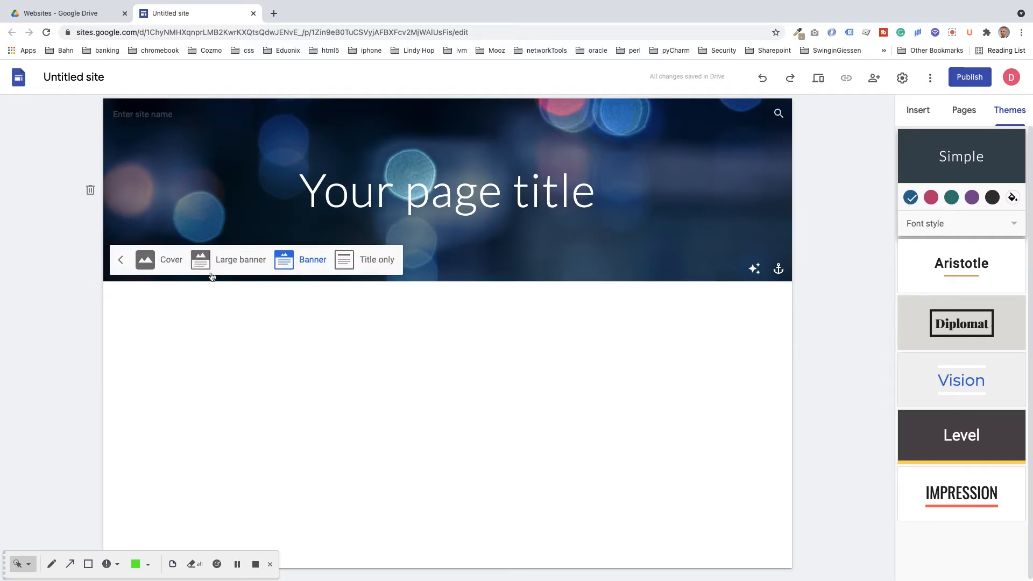
{"action": "left_click", "coordinate": [149, 260]}
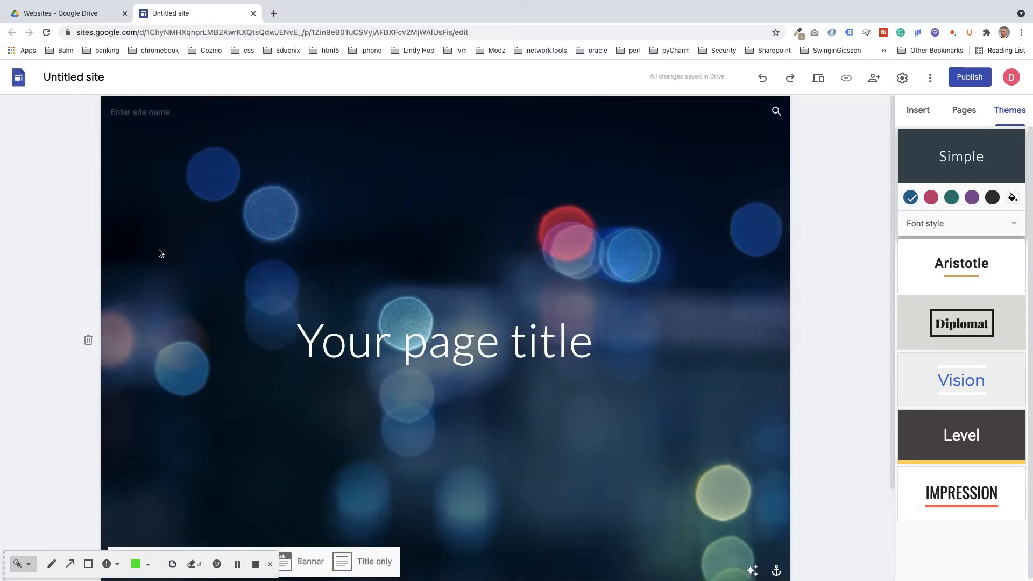
{"action": "scroll", "coordinate": [161, 254], "scroll_direction": "up", "scroll_amount": 1}
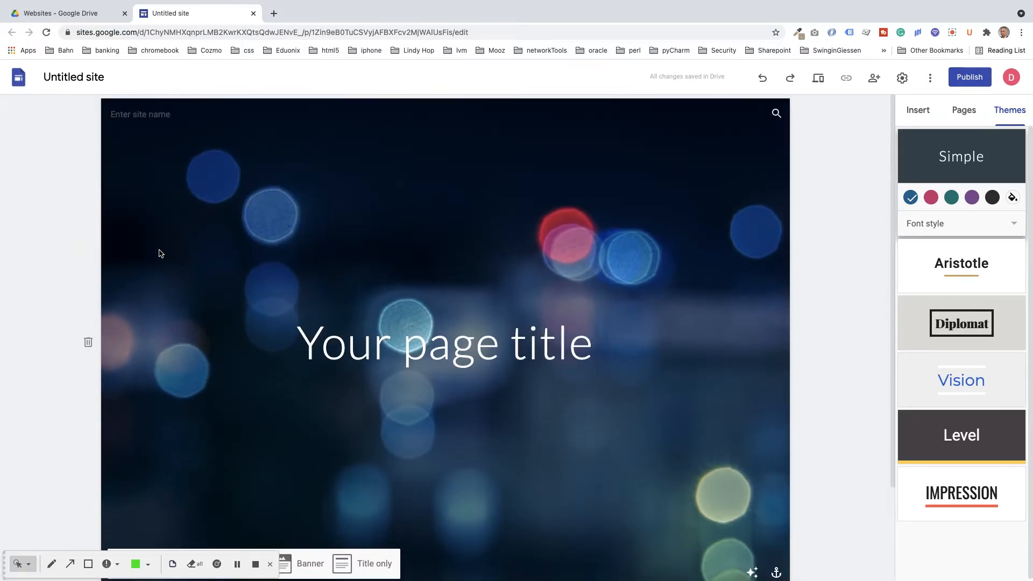
{"action": "scroll", "coordinate": [161, 254], "scroll_direction": "down", "scroll_amount": 2}
{"action": "left_click", "coordinate": [234, 448]}
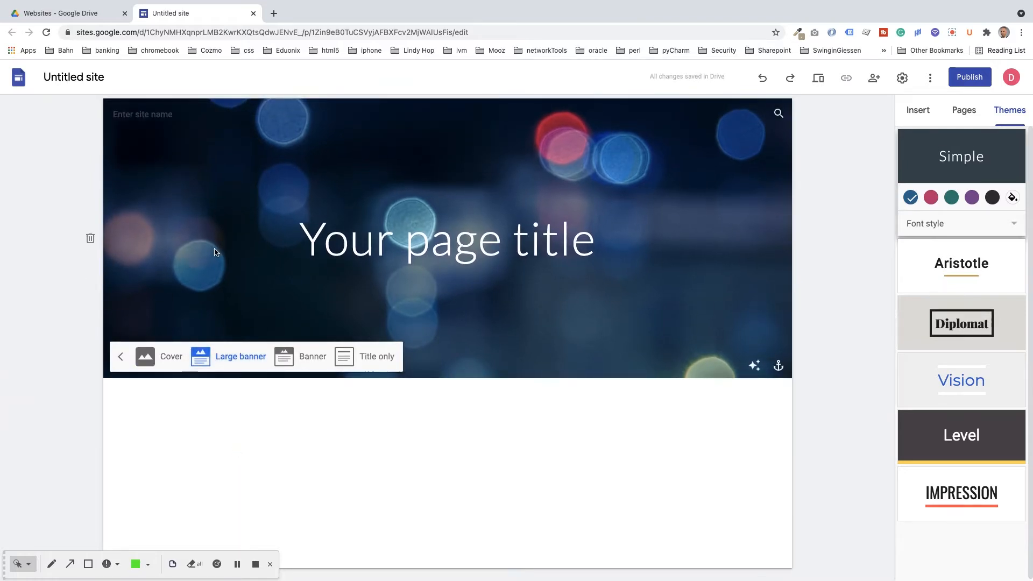
{"action": "left_click", "coordinate": [315, 357]}
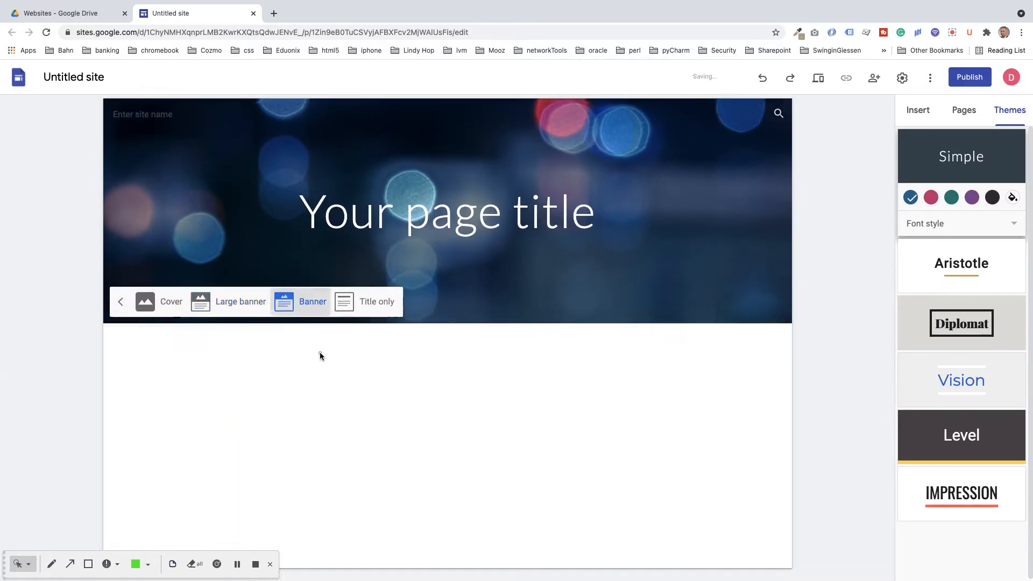
{"action": "left_click", "coordinate": [377, 259]}
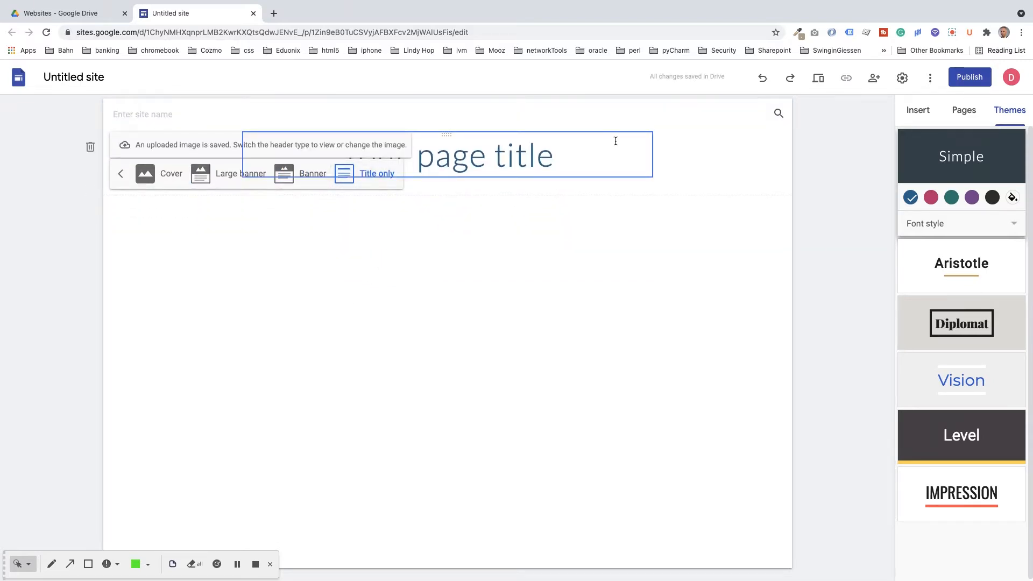
{"action": "left_click", "coordinate": [311, 173]}
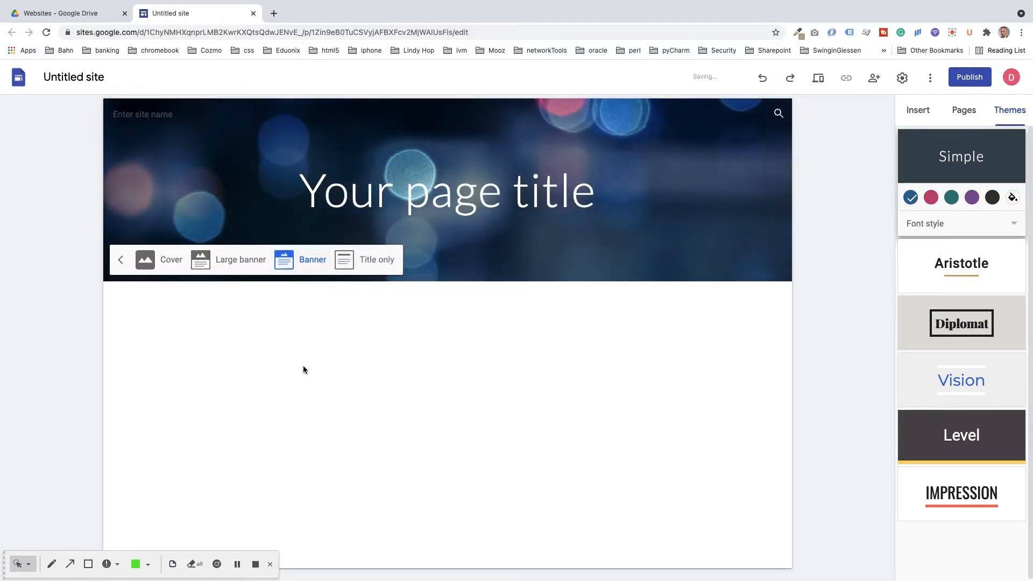
{"action": "left_click", "coordinate": [310, 191]}
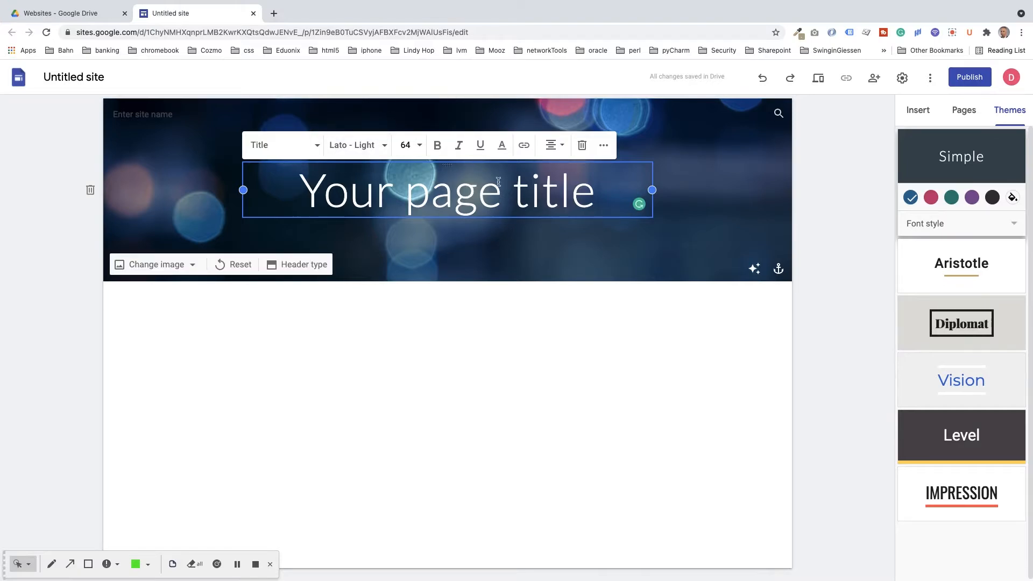
Step: Replace 'Your page title' with 'My First Website', keeping the Title text style
{"action": "left_click", "coordinate": [320, 148]}
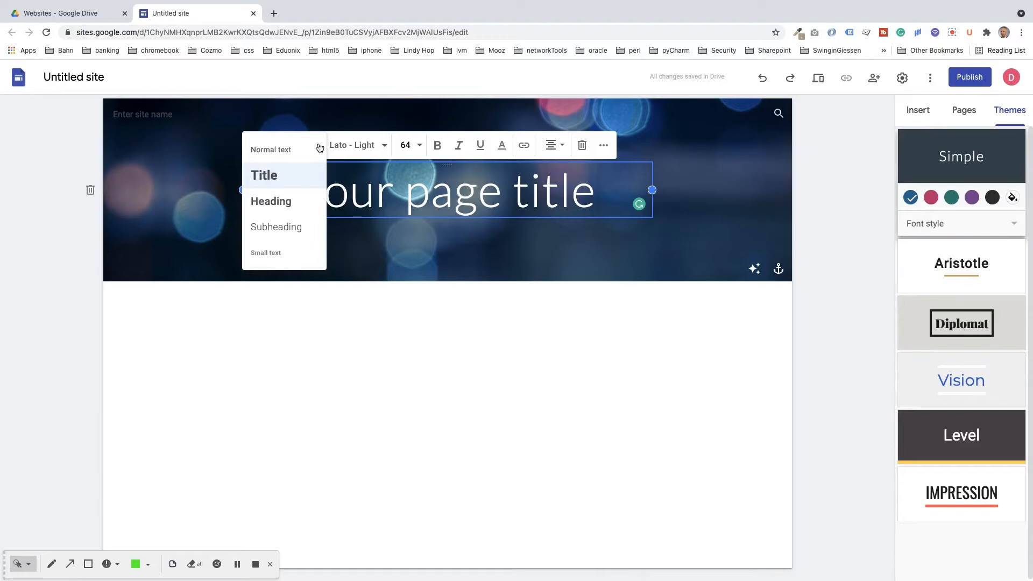
{"action": "left_click", "coordinate": [274, 175]}
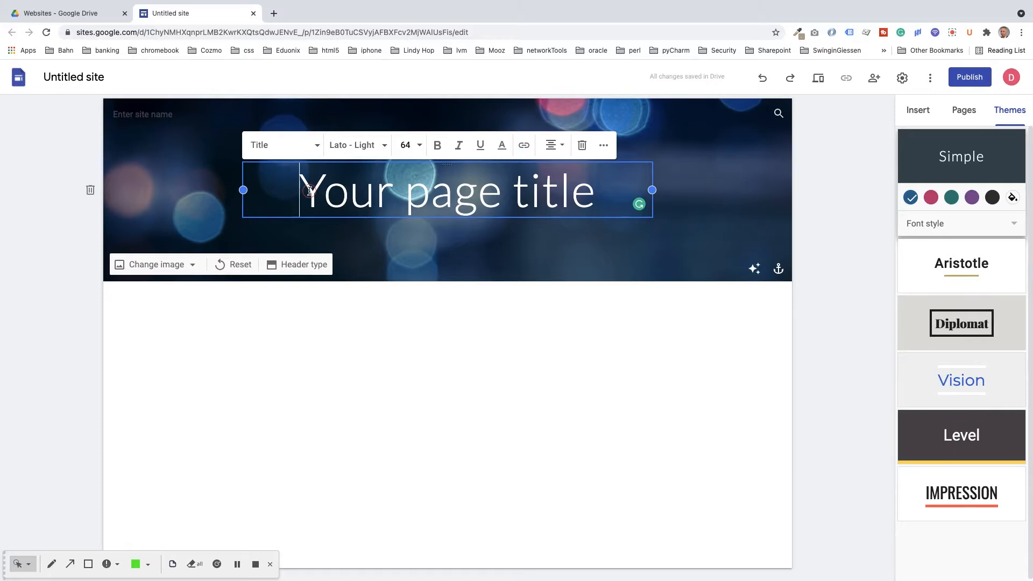
{"action": "left_click_drag", "start_coordinate": [300, 191], "coordinate": [378, 193]}
{"action": "left_click_drag", "start_coordinate": [531, 190], "coordinate": [598, 188]}
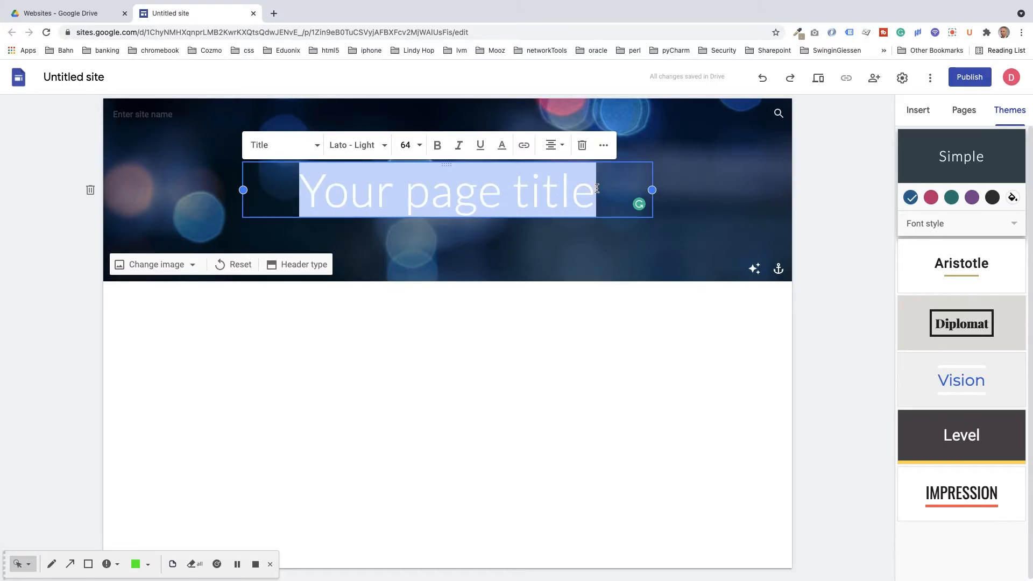
{"action": "type", "text": "My F"}
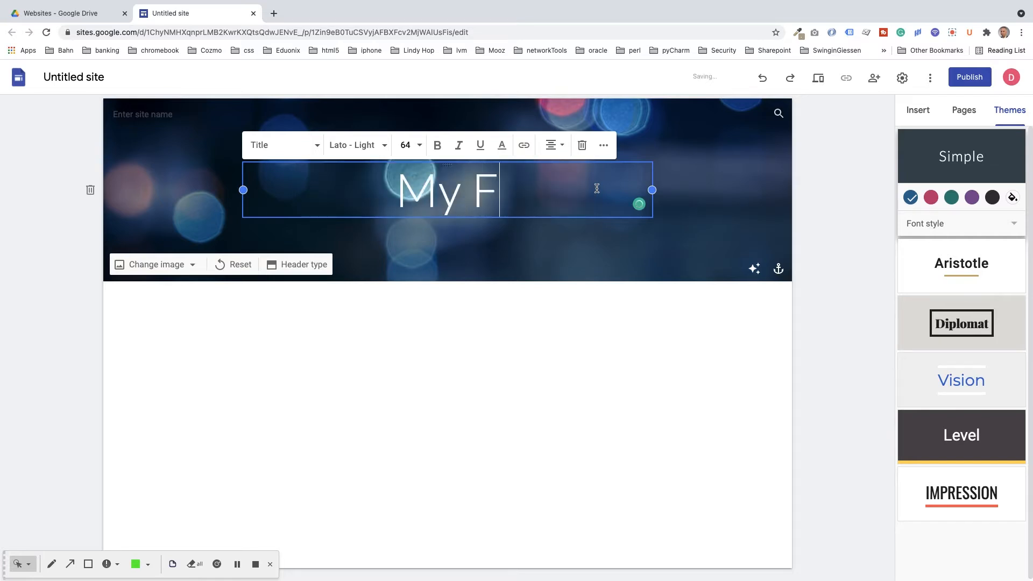
{"action": "type", "text": "irst We"}
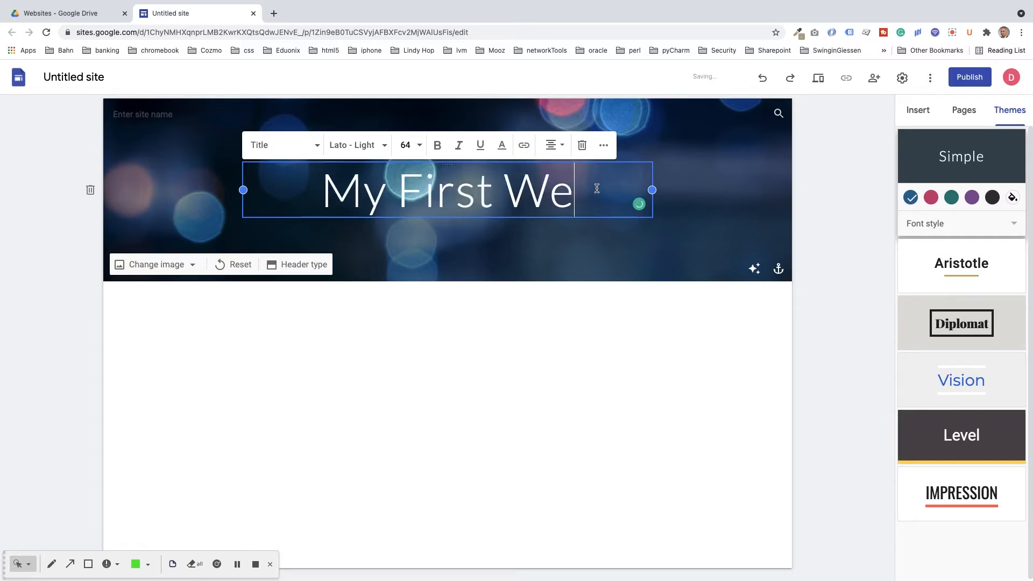
{"action": "type", "text": "bsite"}
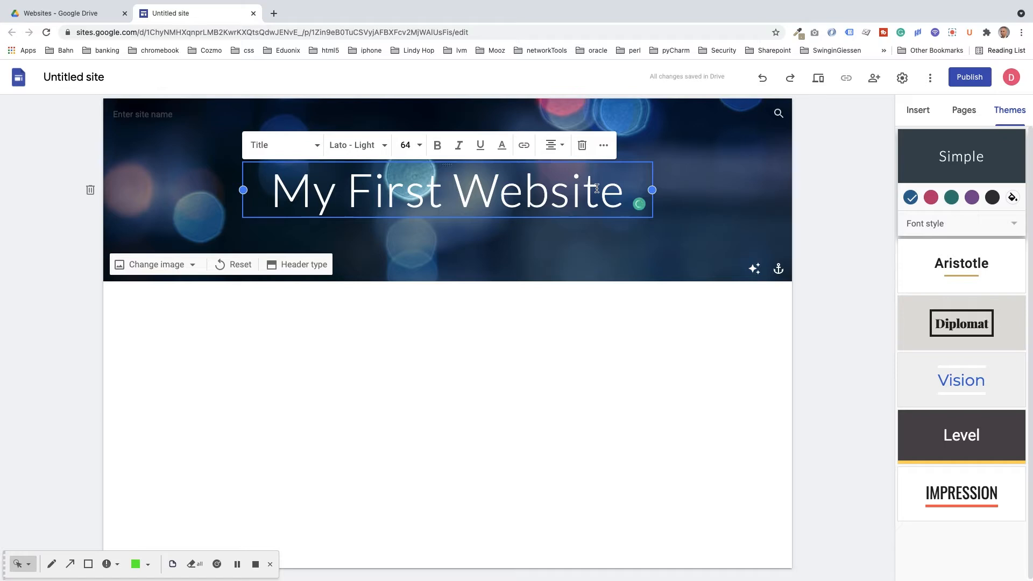
{"action": "left_click", "coordinate": [218, 181]}
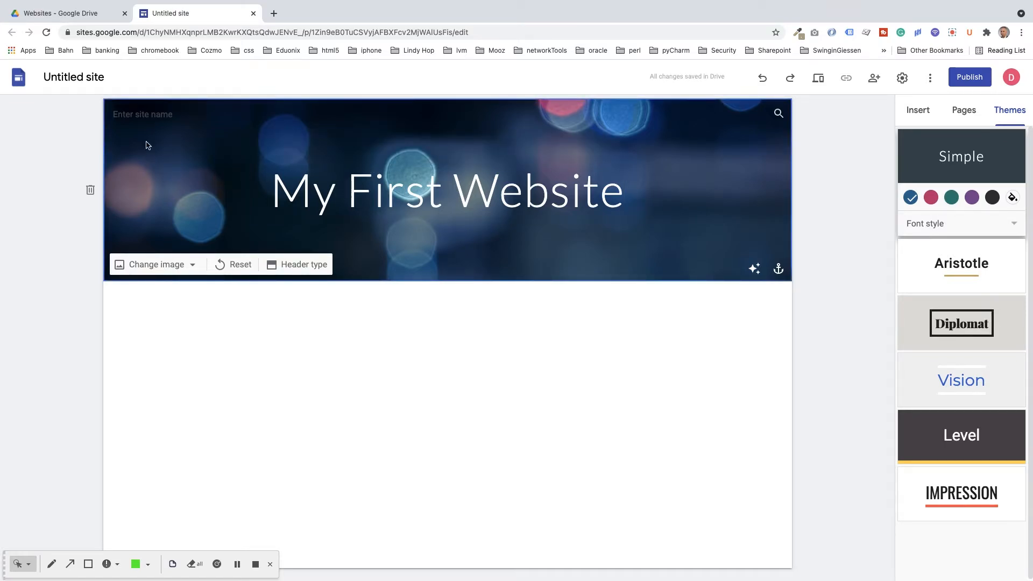
Step: Enter 'My First Website' as the site name and bring up the Brand images logo settings
{"action": "left_click", "coordinate": [118, 111]}
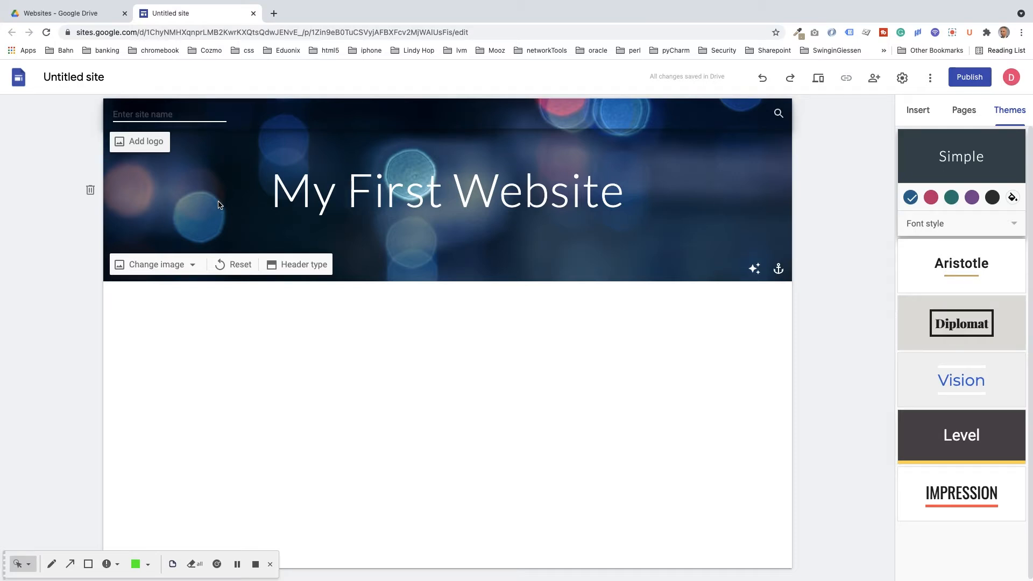
{"action": "type", "text": "My First Website"}
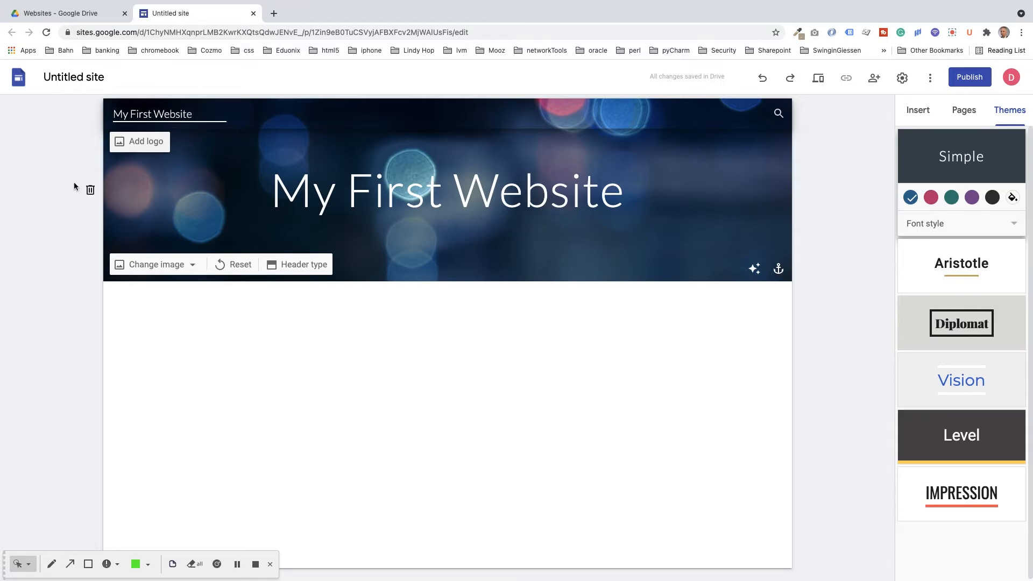
{"action": "left_click", "coordinate": [153, 141]}
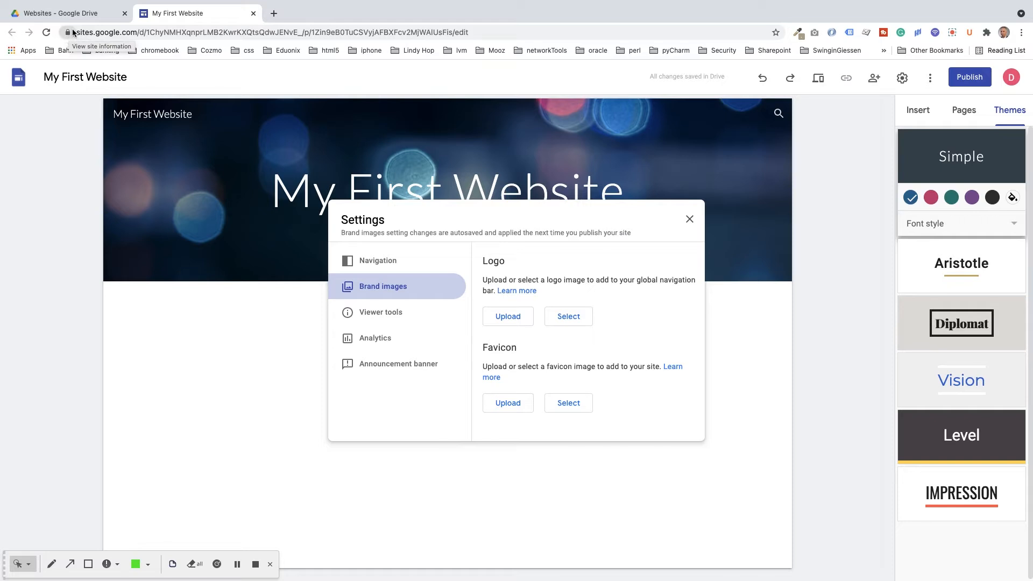
Step: Close the Brand images settings without adding a logo and show the Insert panel
{"action": "left_click", "coordinate": [690, 220]}
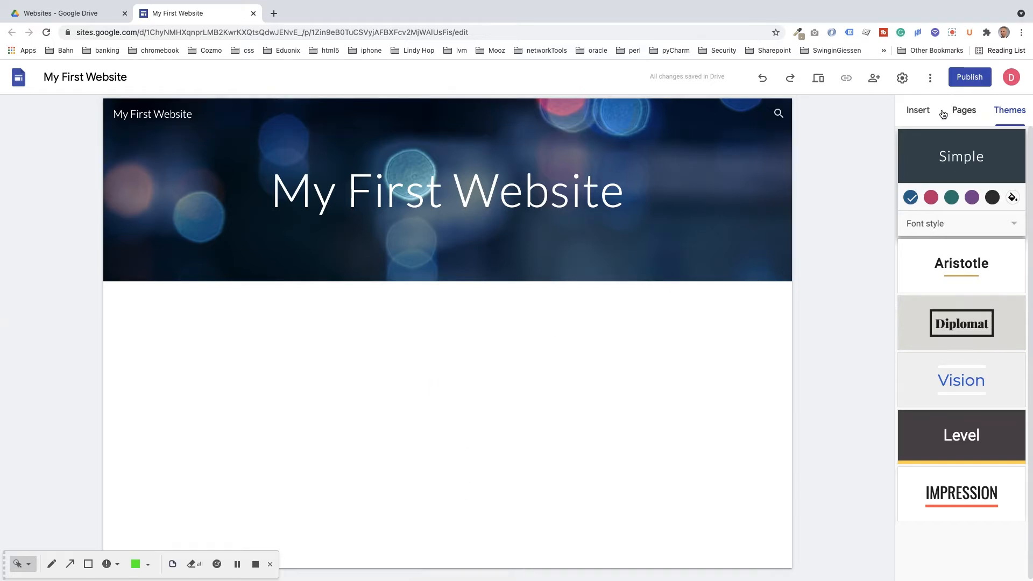
{"action": "left_click", "coordinate": [923, 111]}
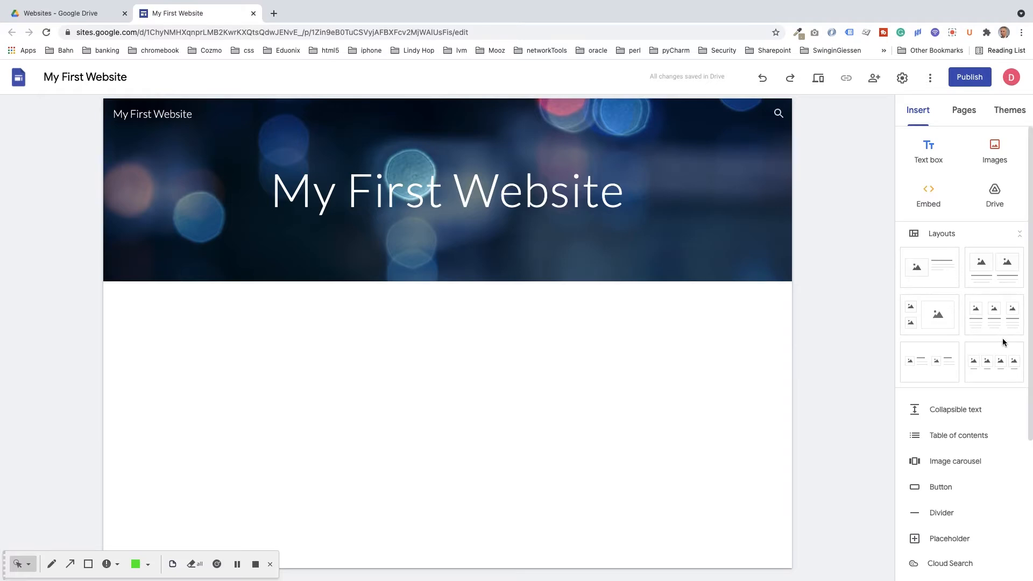
Step: Add the two-image layout from the Insert panel's Layouts section below the banner
{"action": "left_click_drag", "start_coordinate": [1031, 390], "coordinate": [1031, 438]}
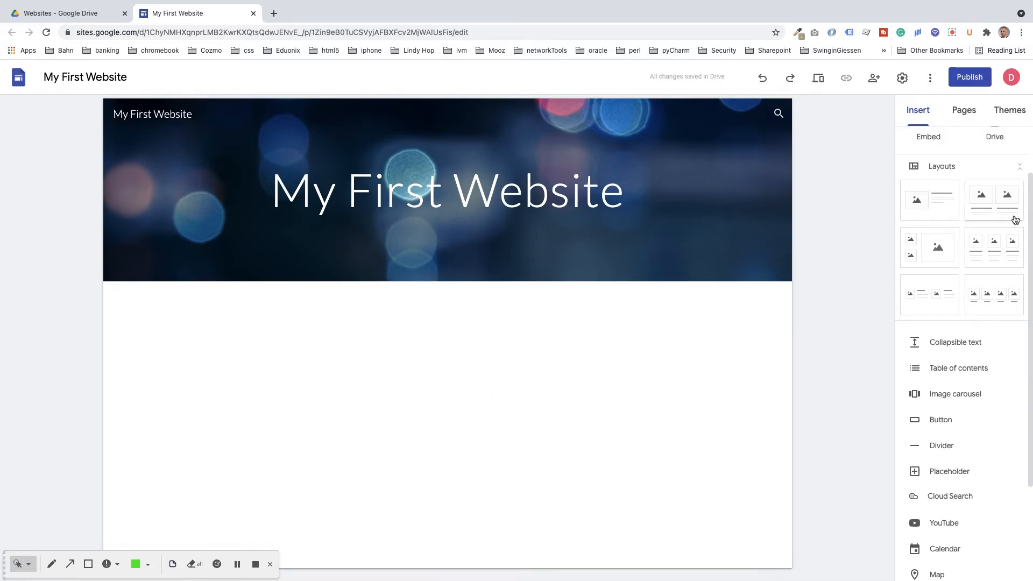
{"action": "left_click", "coordinate": [983, 197]}
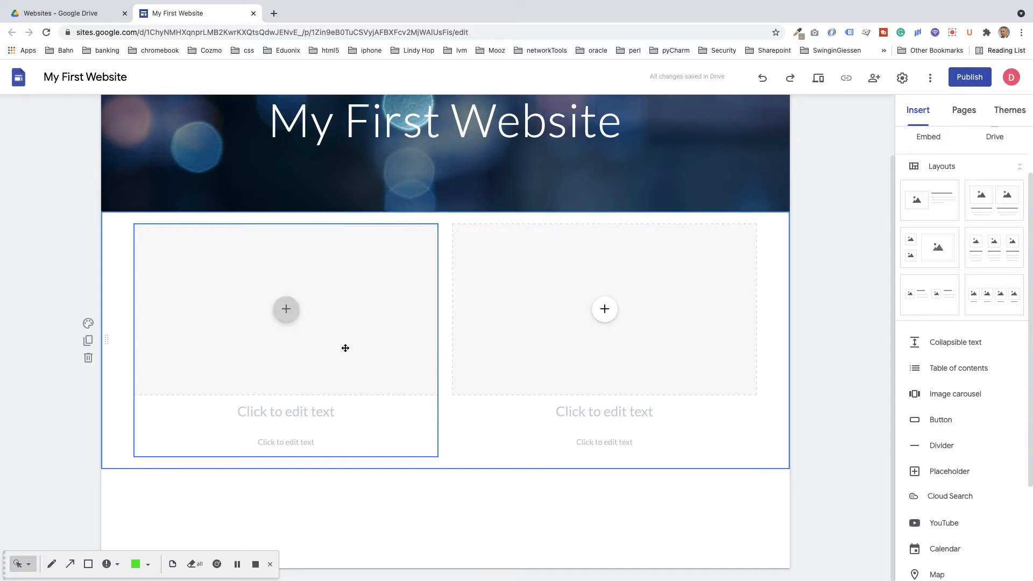
Step: Insert klipartz.com.png from Drive into the layout's left image placeholder
{"action": "left_click", "coordinate": [286, 310]}
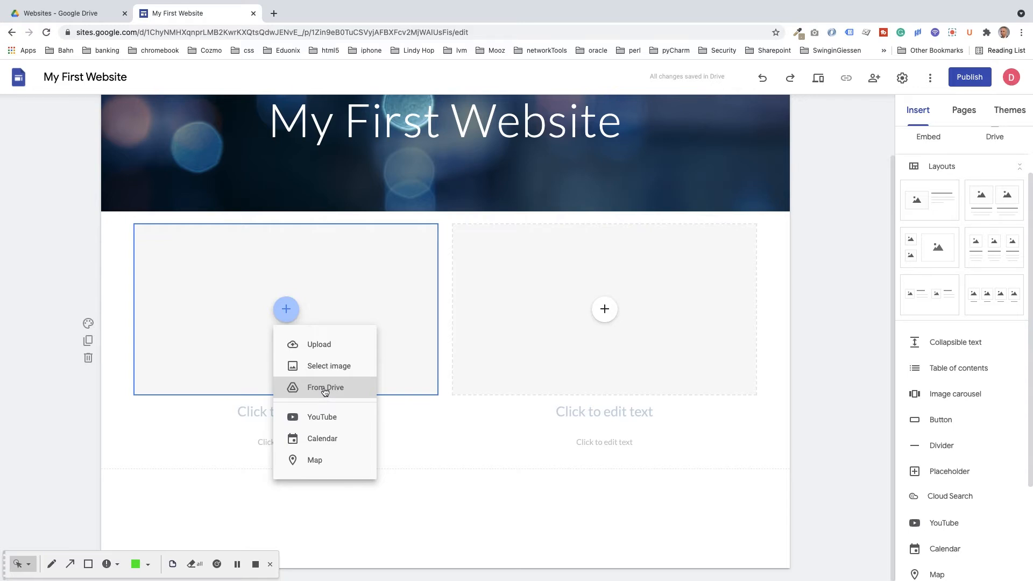
{"action": "left_click", "coordinate": [321, 366]}
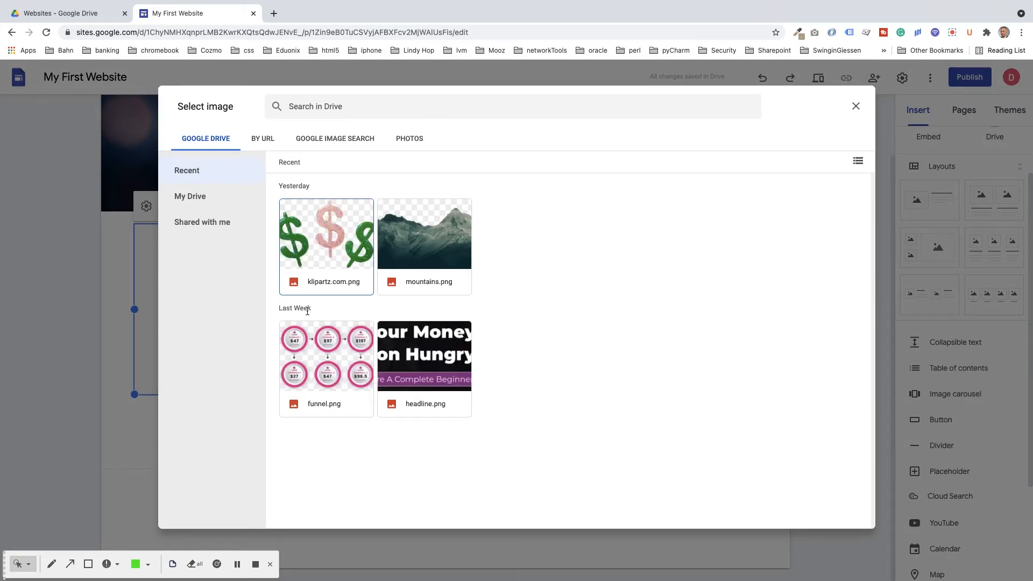
{"action": "left_click", "coordinate": [333, 250]}
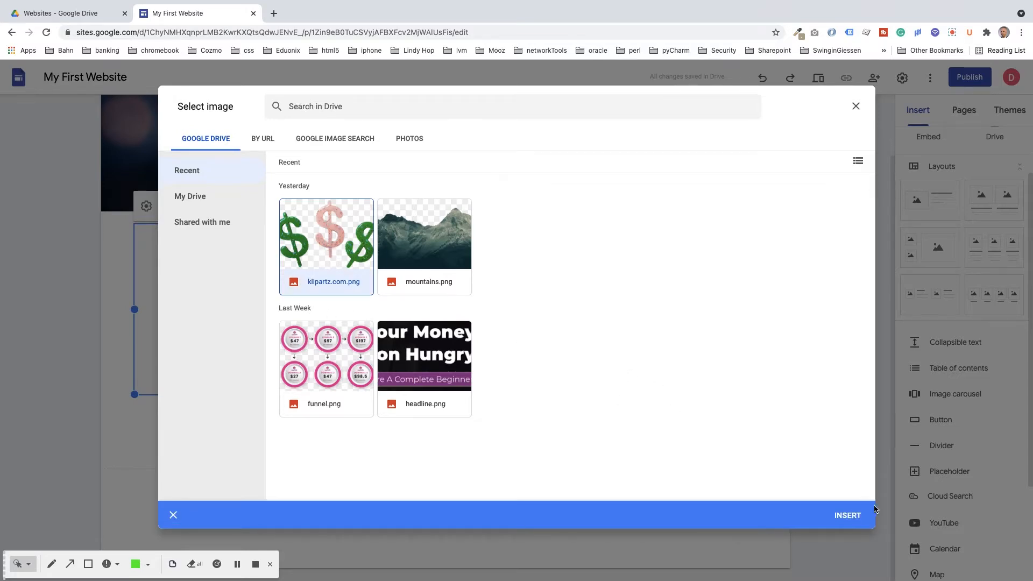
{"action": "left_click", "coordinate": [850, 517]}
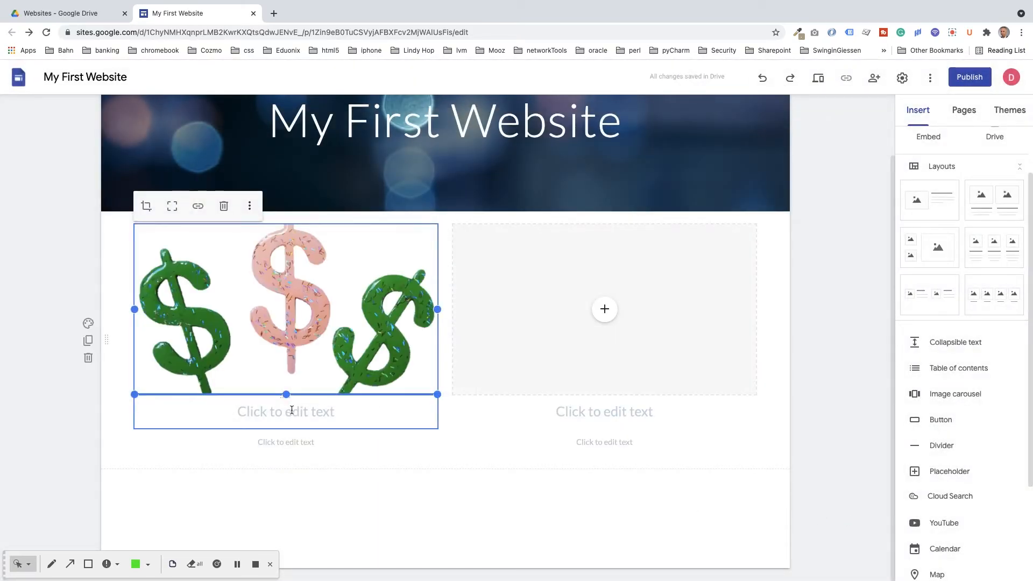
Step: Type the heading 'Monetizing My Blog' under the image
{"action": "left_click", "coordinate": [292, 411]}
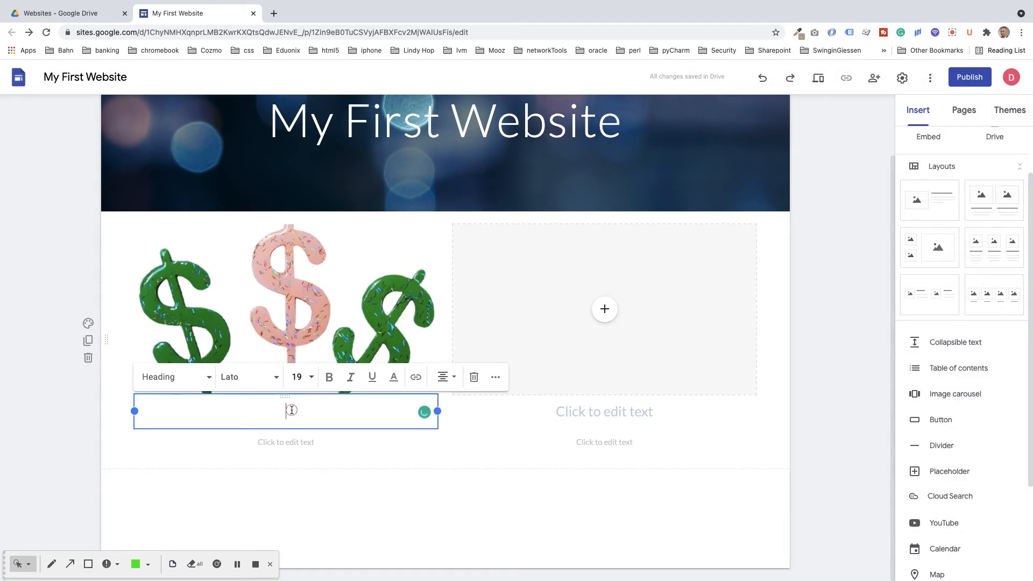
{"action": "type", "text": "Monetizing My Blog"}
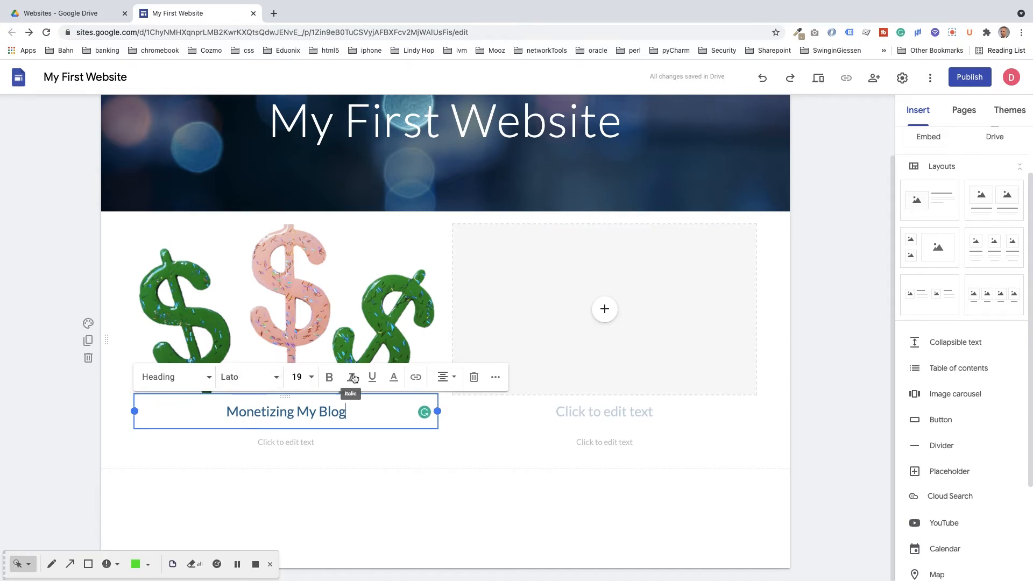
{"action": "left_click", "coordinate": [294, 443]}
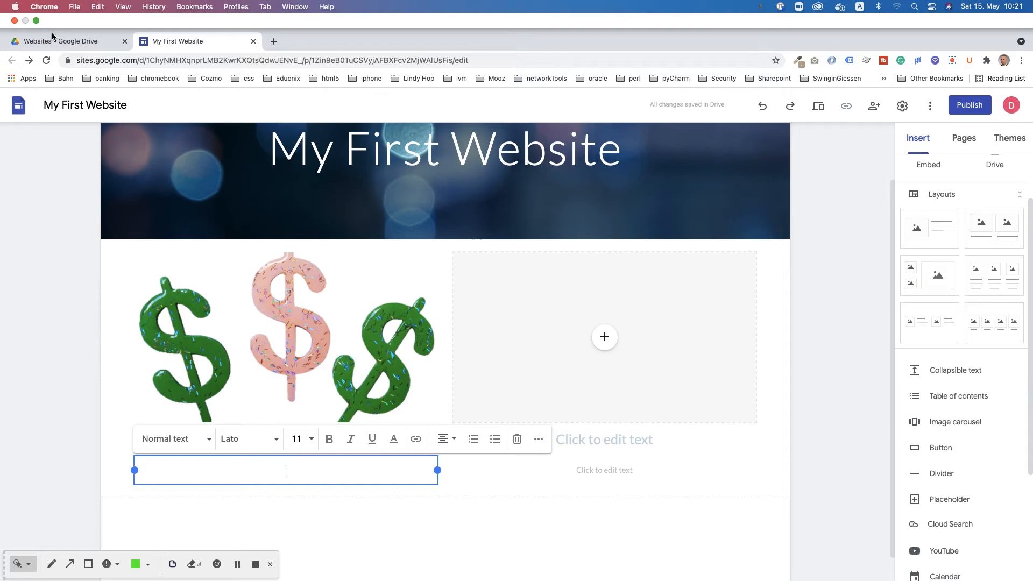
Step: Copy the paragraph from Drive's text > ipsum lorem document and paste it into the text box
{"action": "left_click", "coordinate": [52, 36]}
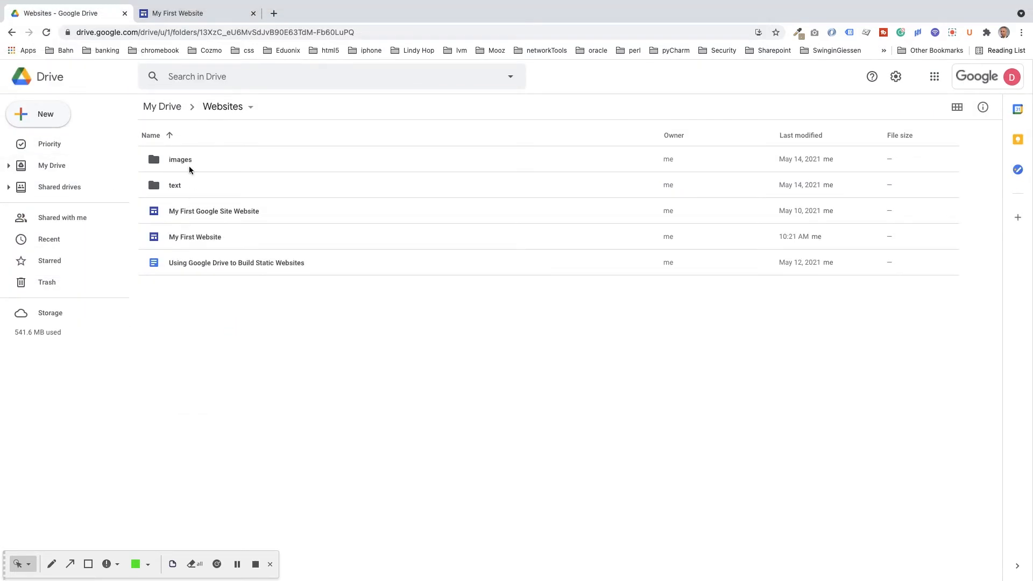
{"action": "double_click", "coordinate": [175, 185]}
{"action": "double_click", "coordinate": [188, 160]}
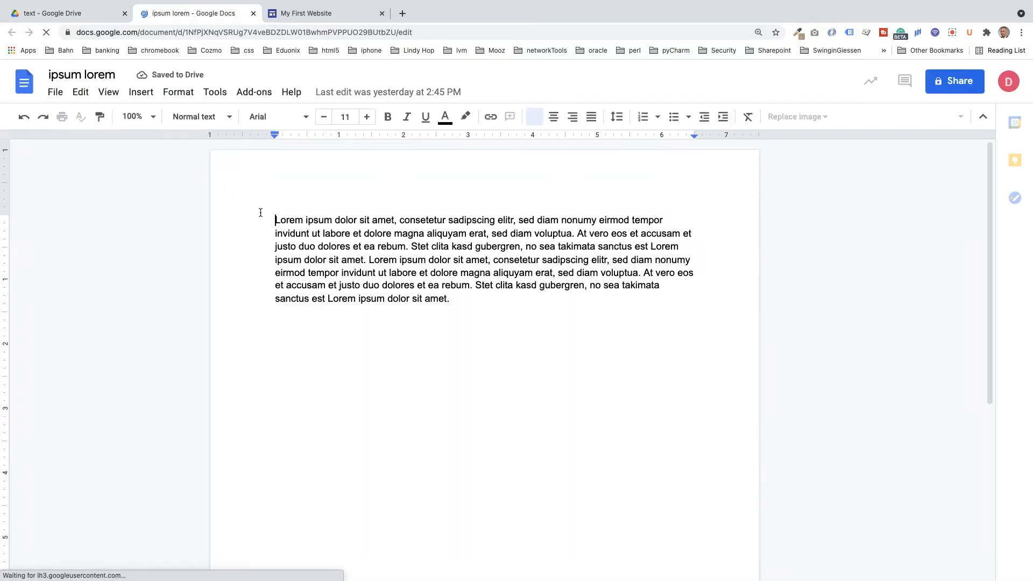
{"action": "key", "text": "super+a"}
{"action": "key", "text": "super+c"}
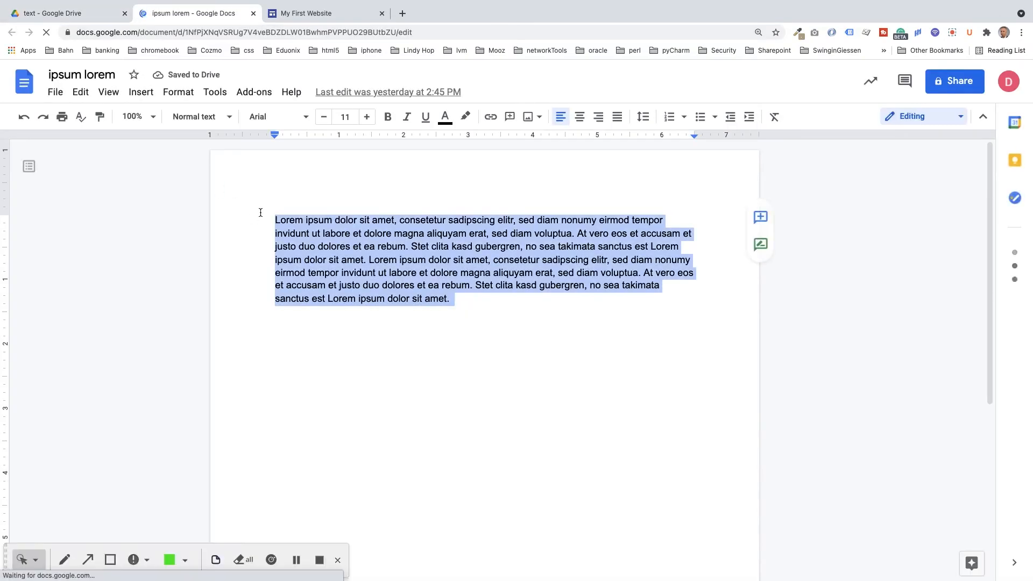
{"action": "left_click", "coordinate": [307, 14]}
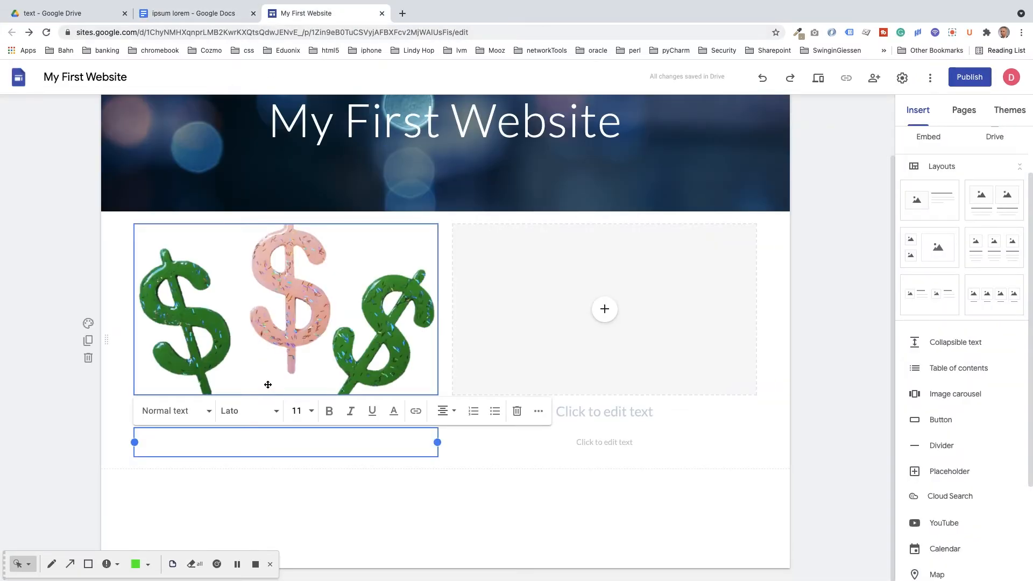
{"action": "key", "text": "super+v"}
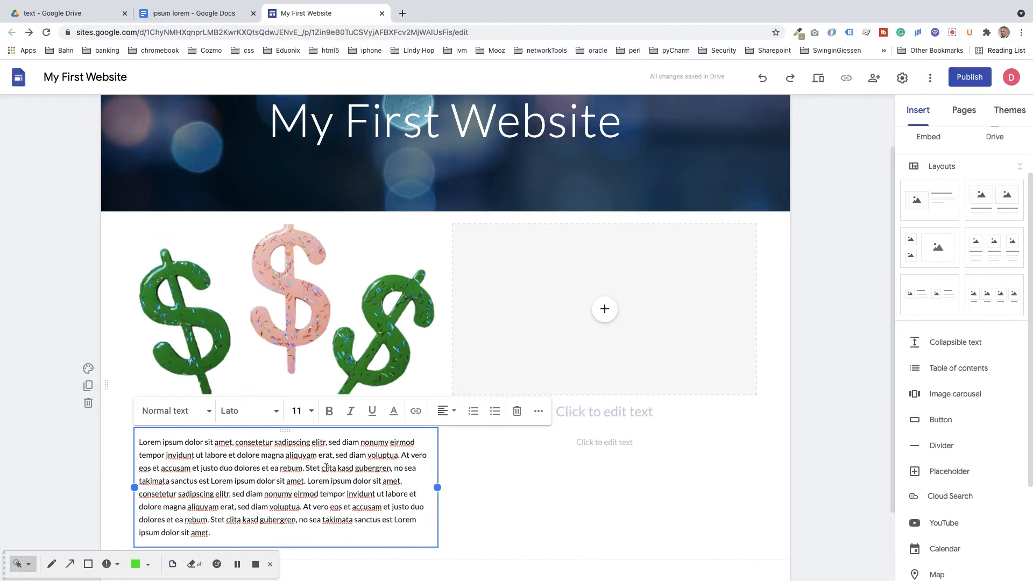
Step: Make the phrase 'dolor sit amet' bold at font size 12
{"action": "left_click_drag", "start_coordinate": [256, 480], "coordinate": [303, 485]}
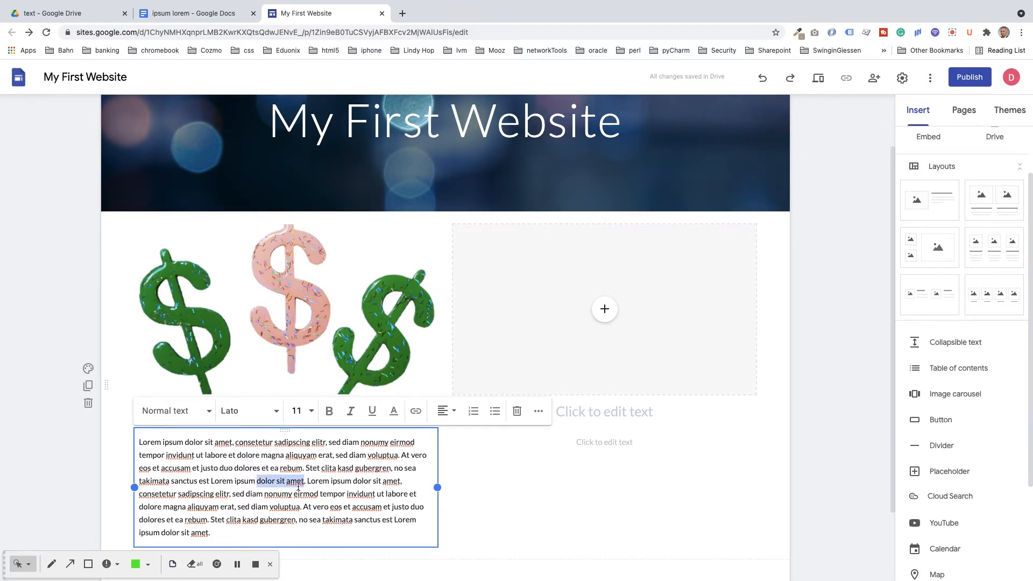
{"action": "left_click", "coordinate": [330, 411]}
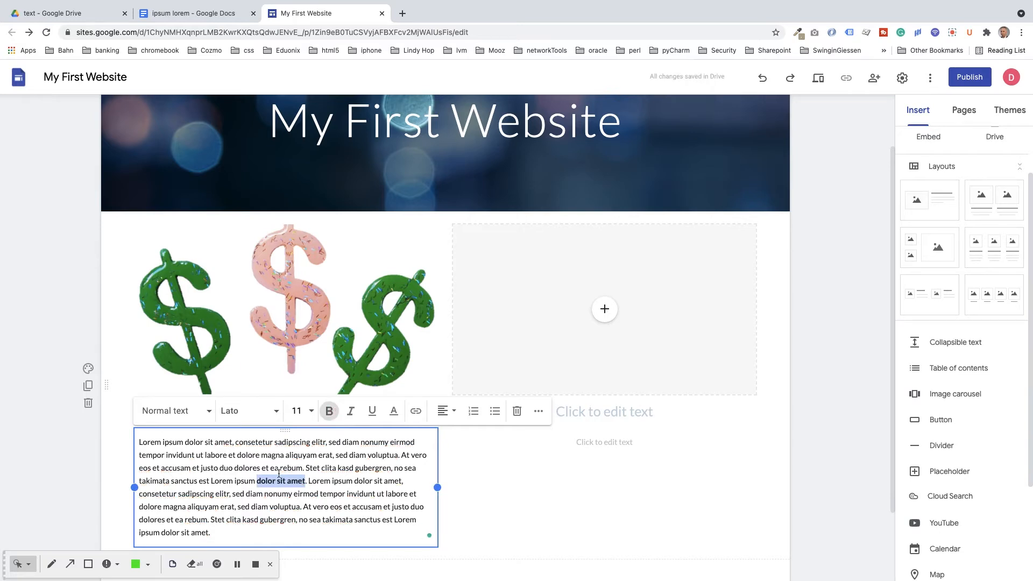
{"action": "left_click", "coordinate": [308, 412]}
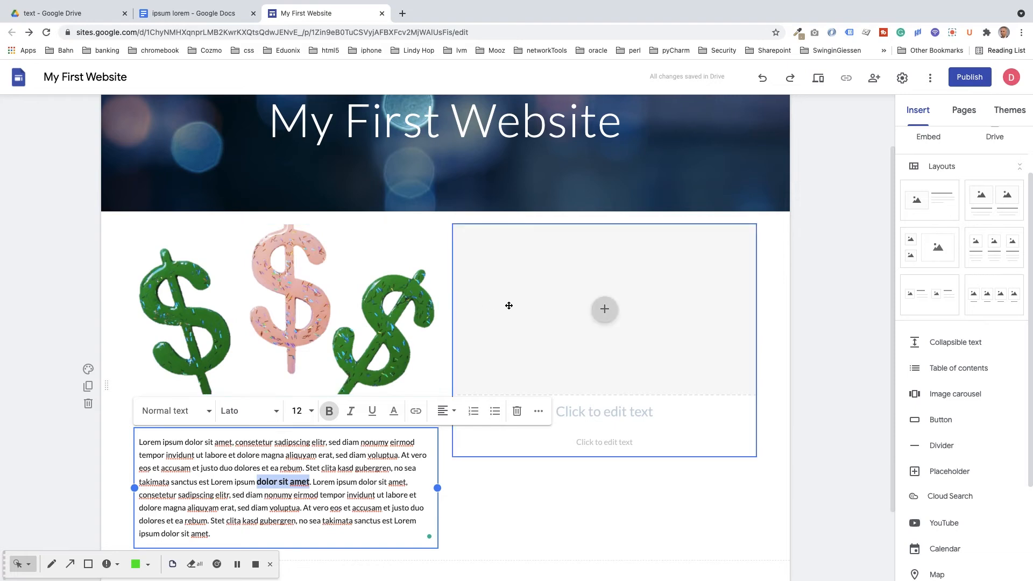
Step: Insert the all-in-one PC picture from a Google Images search for 'computers png' into the right column
{"action": "left_click", "coordinate": [605, 315]}
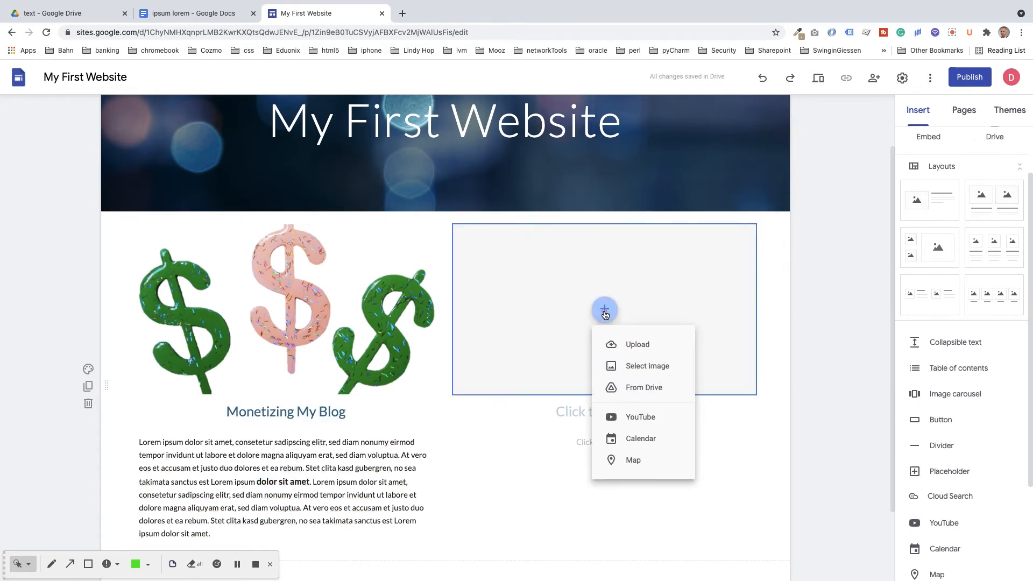
{"action": "left_click", "coordinate": [645, 368]}
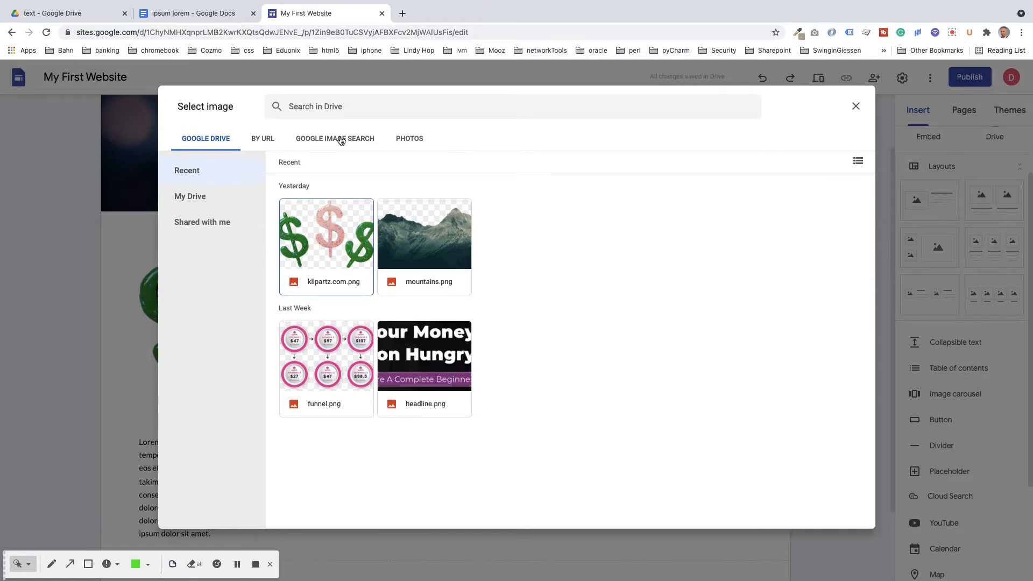
{"action": "left_click", "coordinate": [338, 141]}
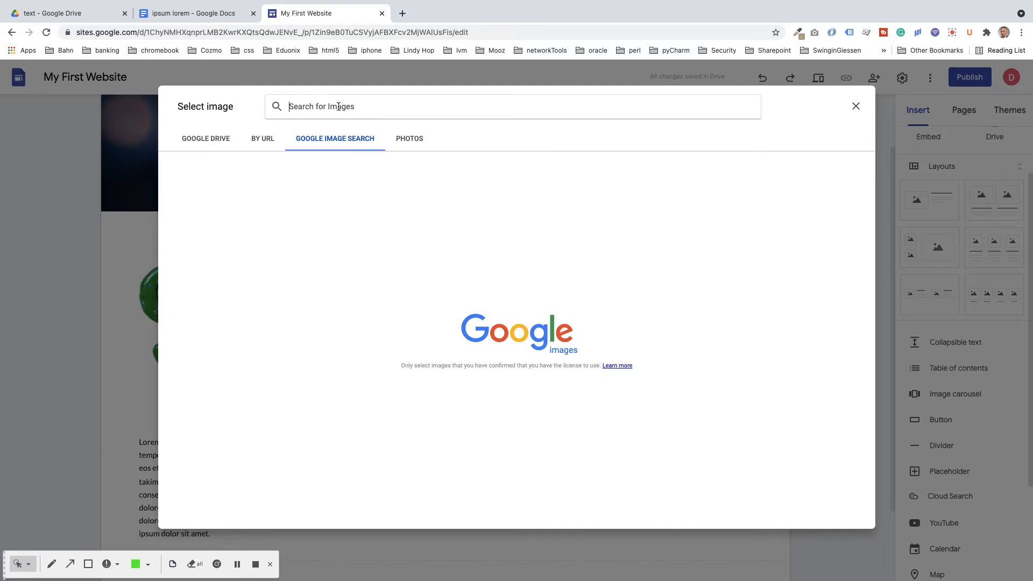
{"action": "type", "text": "comp"}
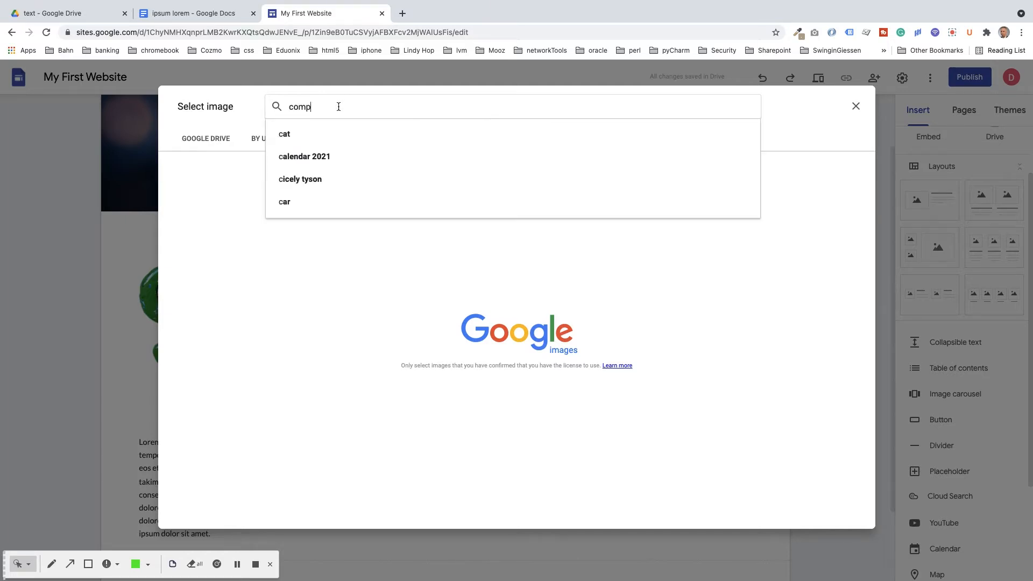
{"action": "type", "text": "uters png"}
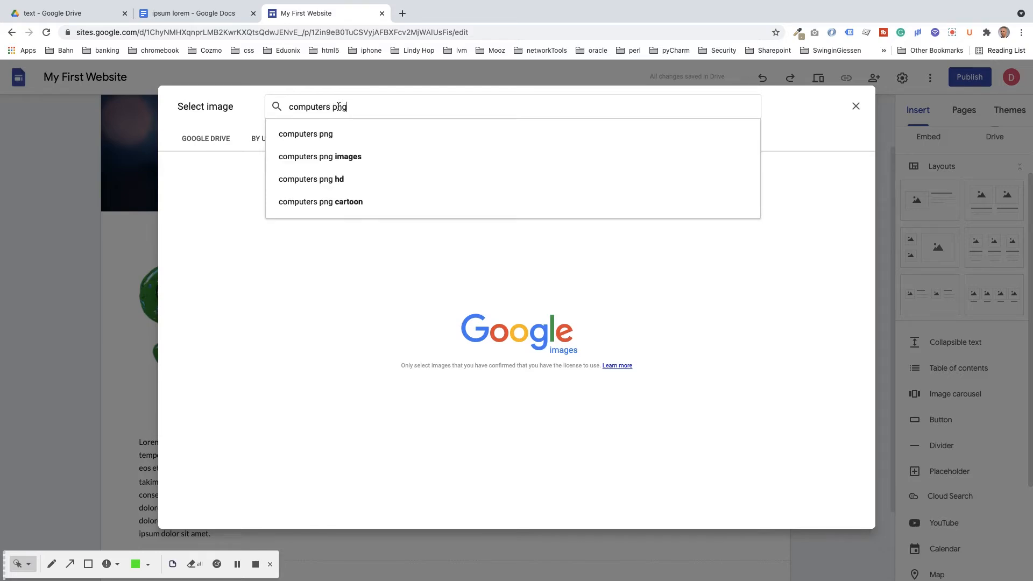
{"action": "left_click", "coordinate": [305, 156]}
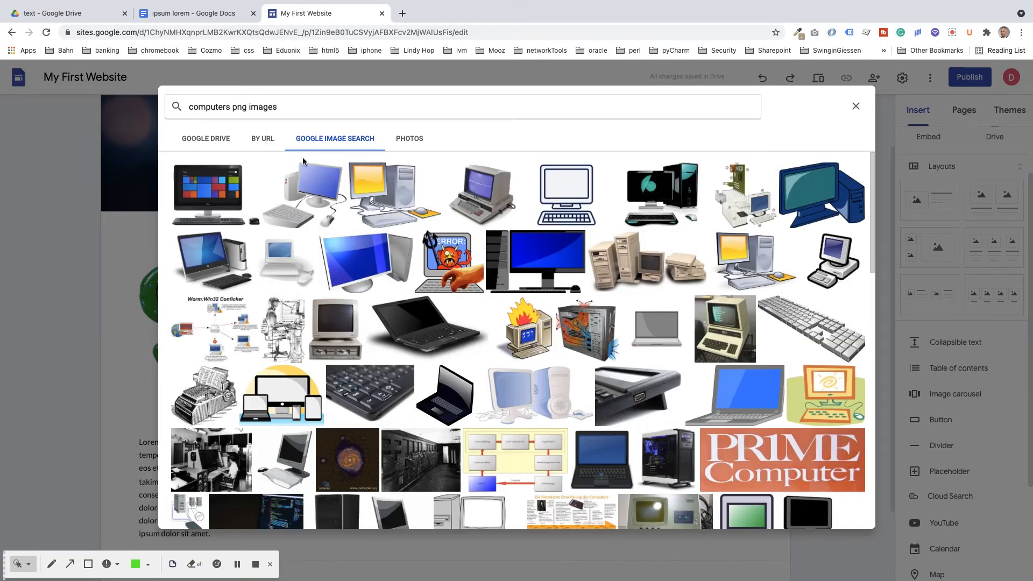
{"action": "left_click", "coordinate": [214, 200]}
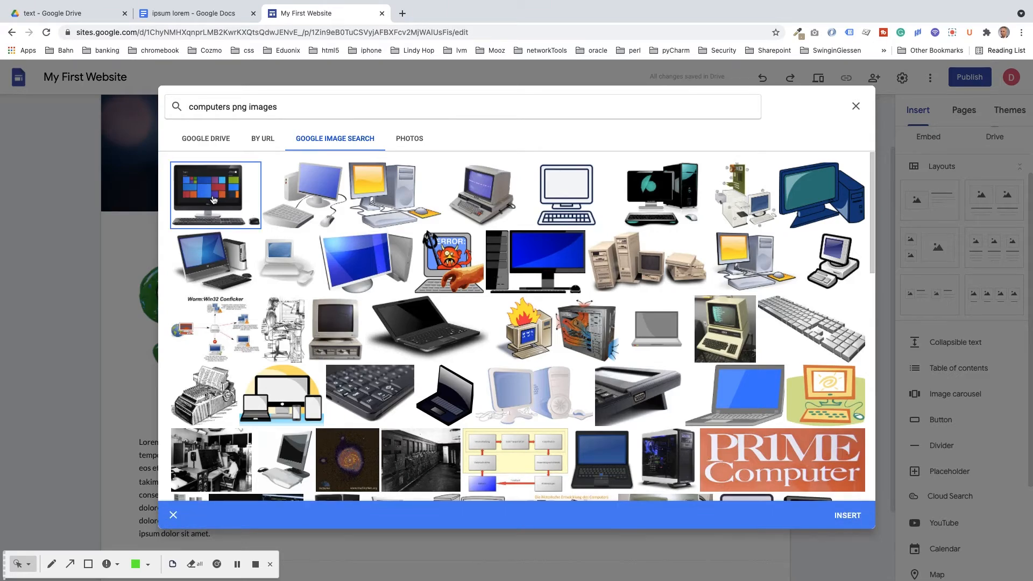
{"action": "left_click", "coordinate": [847, 516]}
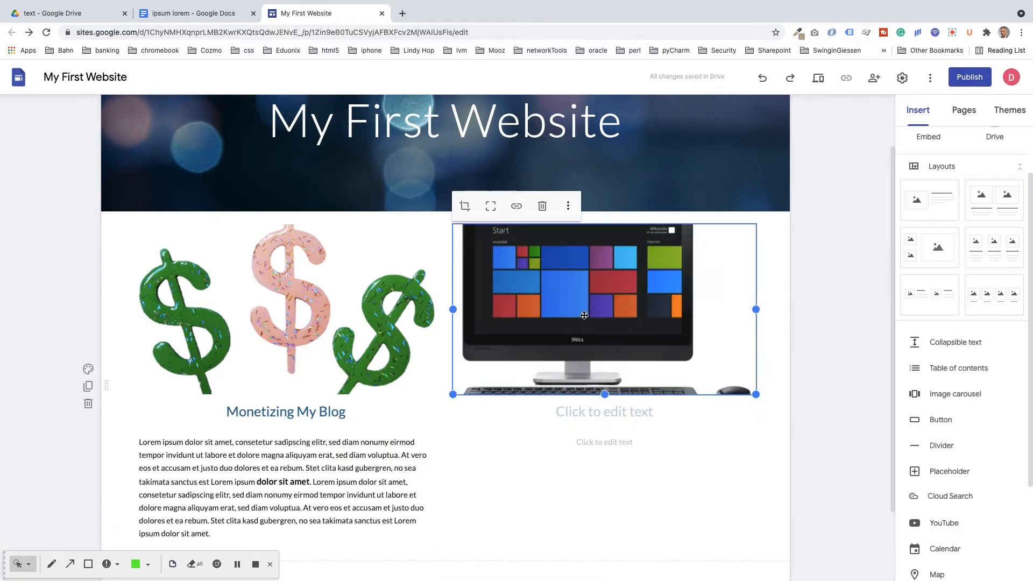
{"action": "left_click_drag", "start_coordinate": [453, 310], "coordinate": [495, 315]}
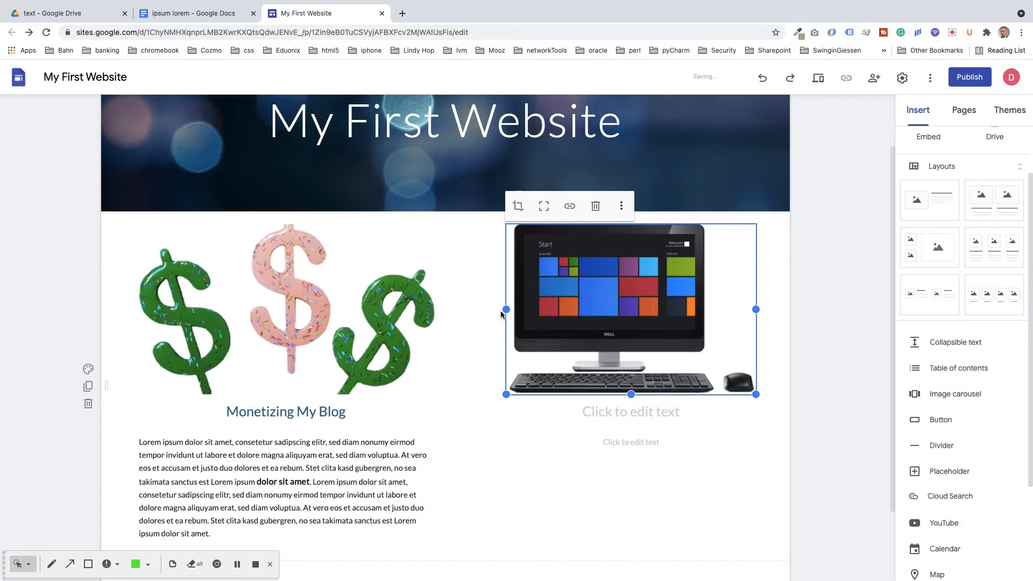
Step: Widen the PC picture back out to the right column's left edge
{"action": "mouse_move", "coordinate": [628, 317]}
{"action": "left_mouse_down"}
{"action": "mouse_move", "coordinate": [651, 310]}
{"action": "mouse_move", "coordinate": [623, 297]}
{"action": "left_mouse_up"}
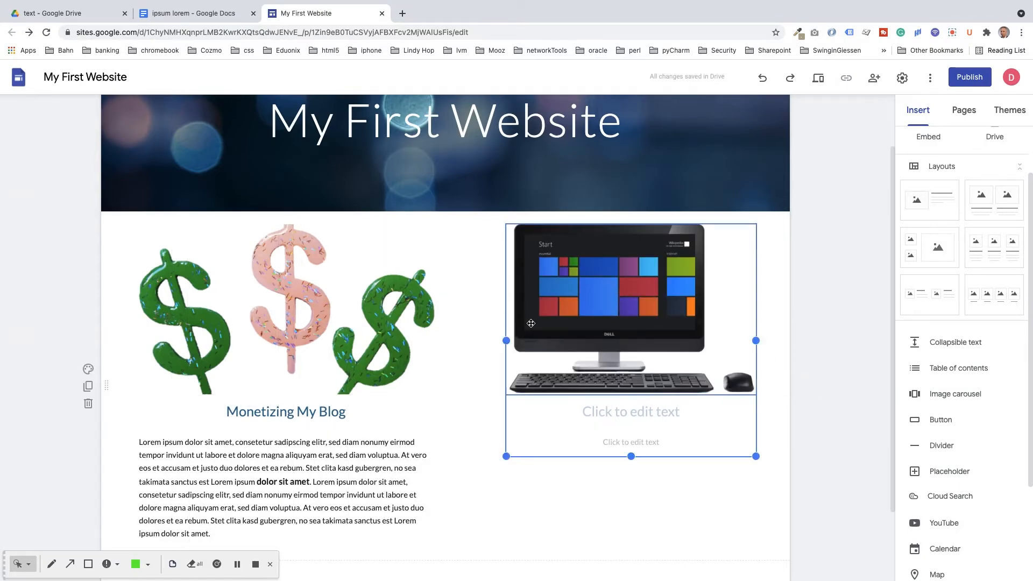
{"action": "left_click_drag", "start_coordinate": [506, 340], "coordinate": [453, 341]}
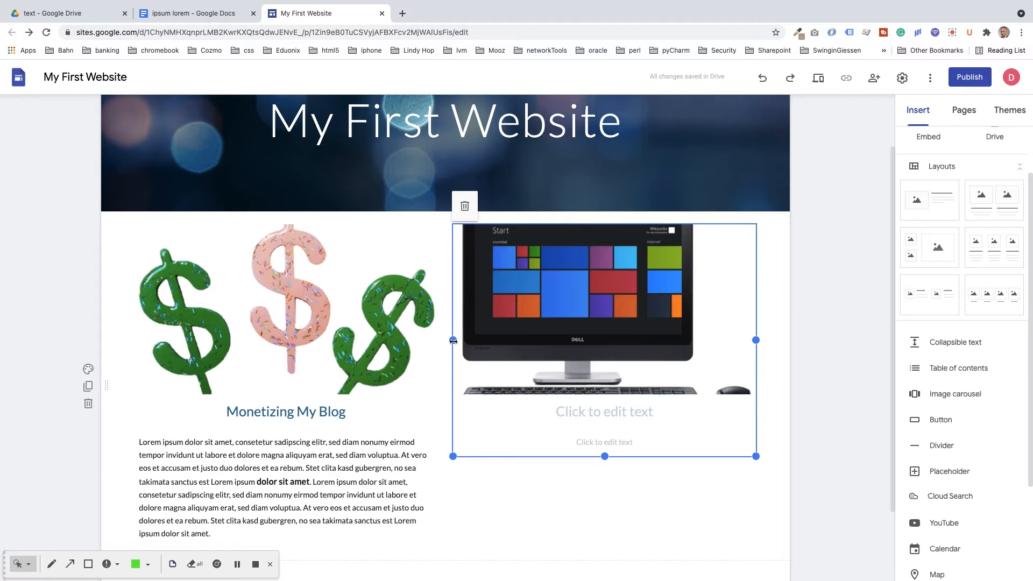
{"action": "left_click_drag", "start_coordinate": [453, 340], "coordinate": [452, 341]}
{"action": "left_click", "coordinate": [563, 411]}
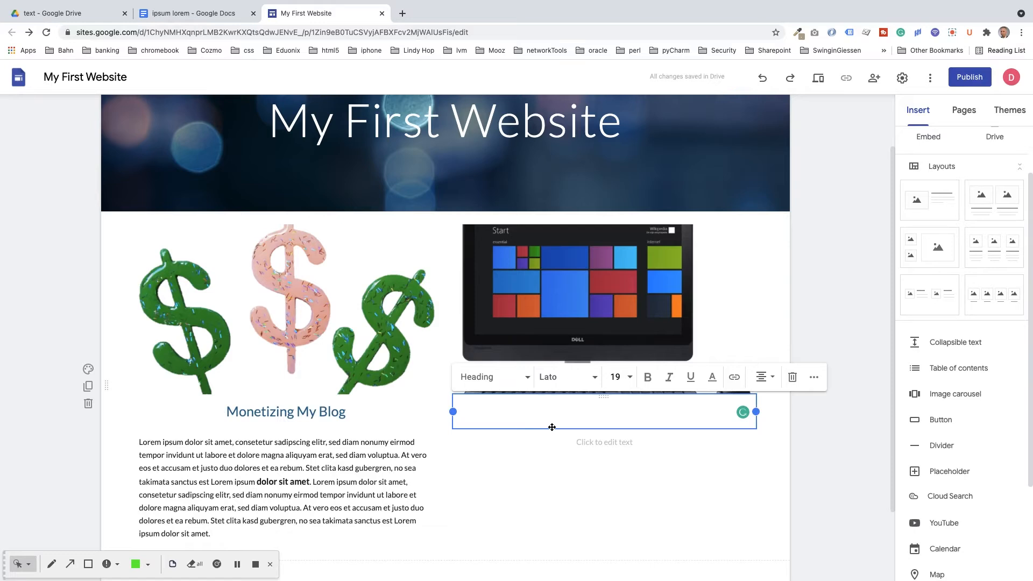
Step: Title the heading 'Technical stuff' and paste the lorem ipsum text below it, removing the trailing blank line
{"action": "type", "text": "Technical s"}
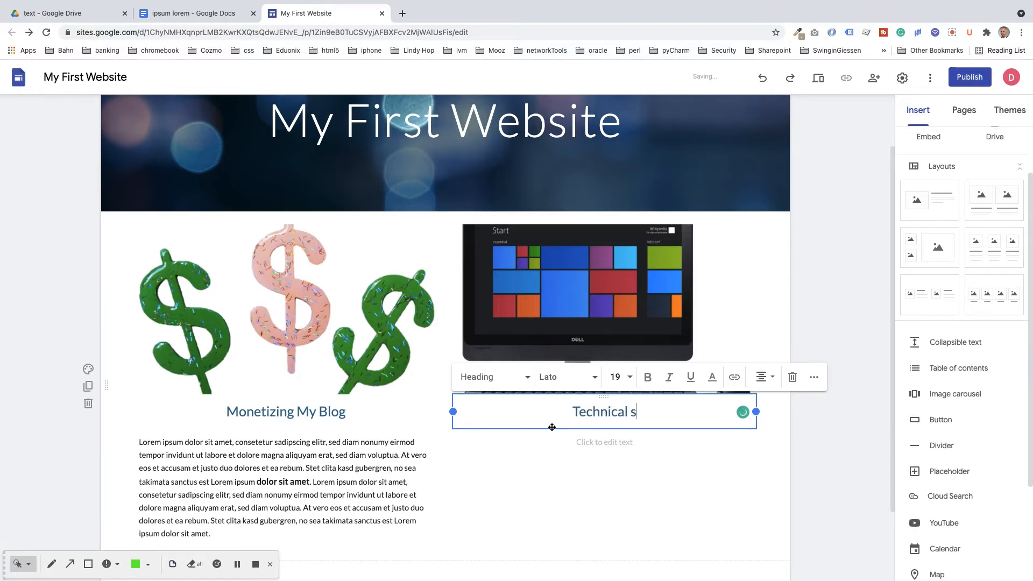
{"action": "type", "text": "tuff"}
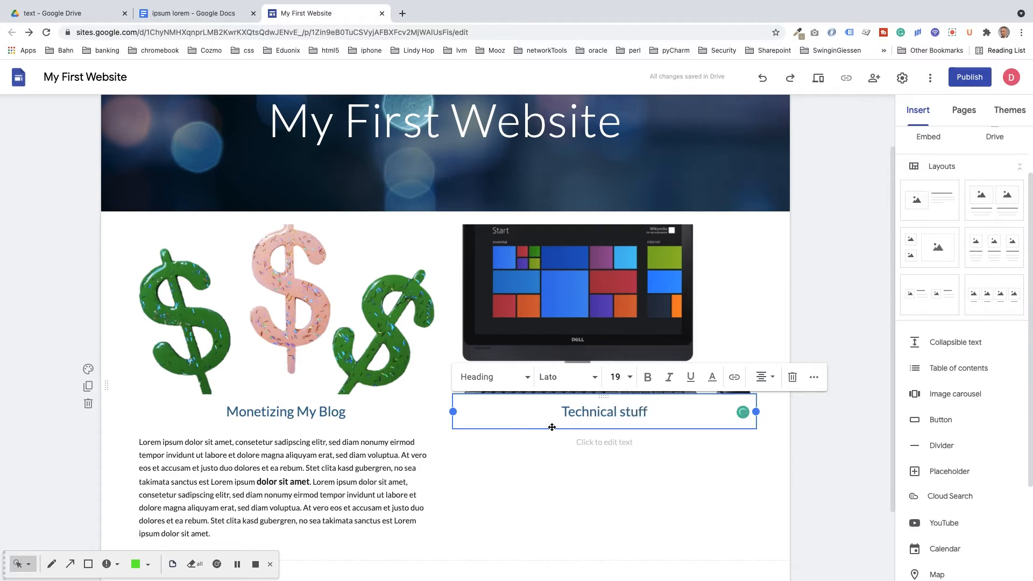
{"action": "left_click", "coordinate": [589, 442]}
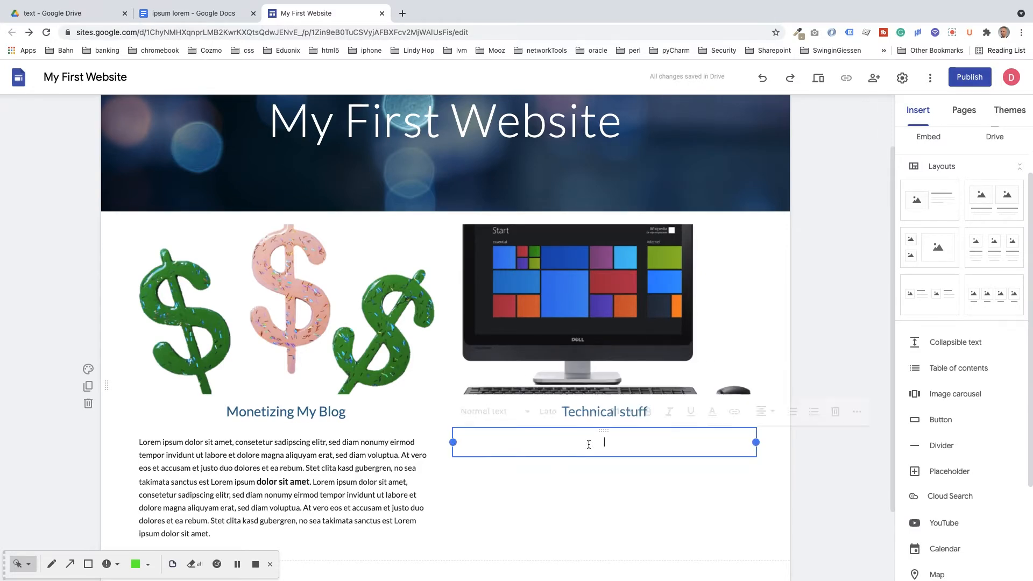
{"action": "left_click", "coordinate": [208, 448]}
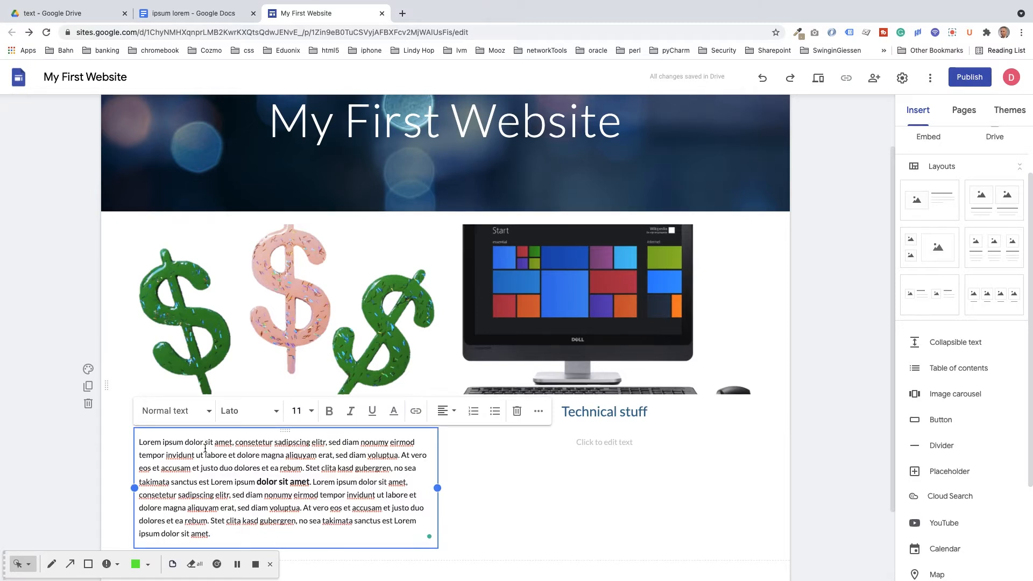
{"action": "key", "text": "ctrl+a"}
{"action": "key", "text": "ctrl+c"}
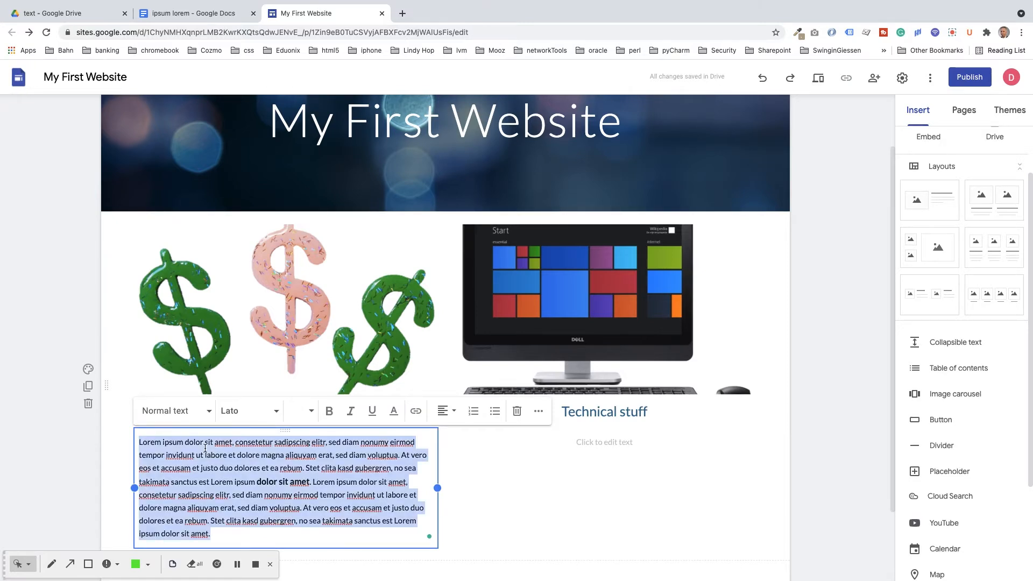
{"action": "left_click", "coordinate": [581, 443]}
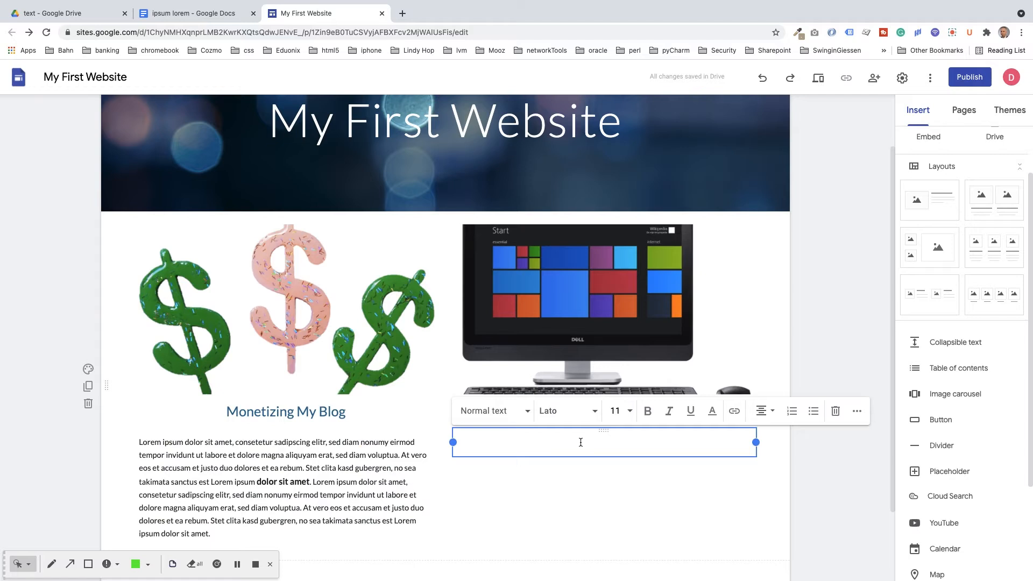
{"action": "key", "text": "ctrl+v"}
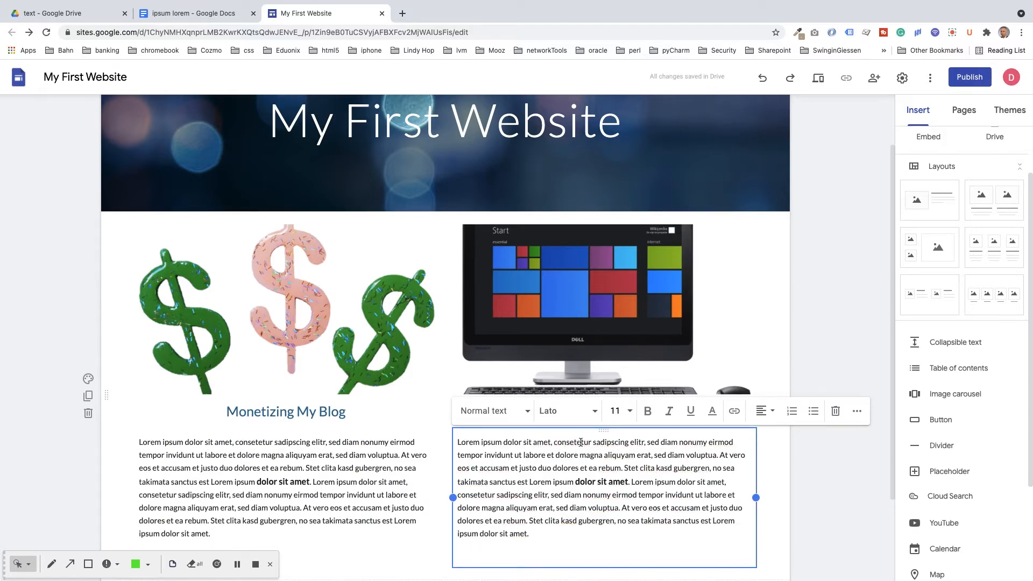
{"action": "key", "text": "BackSpace"}
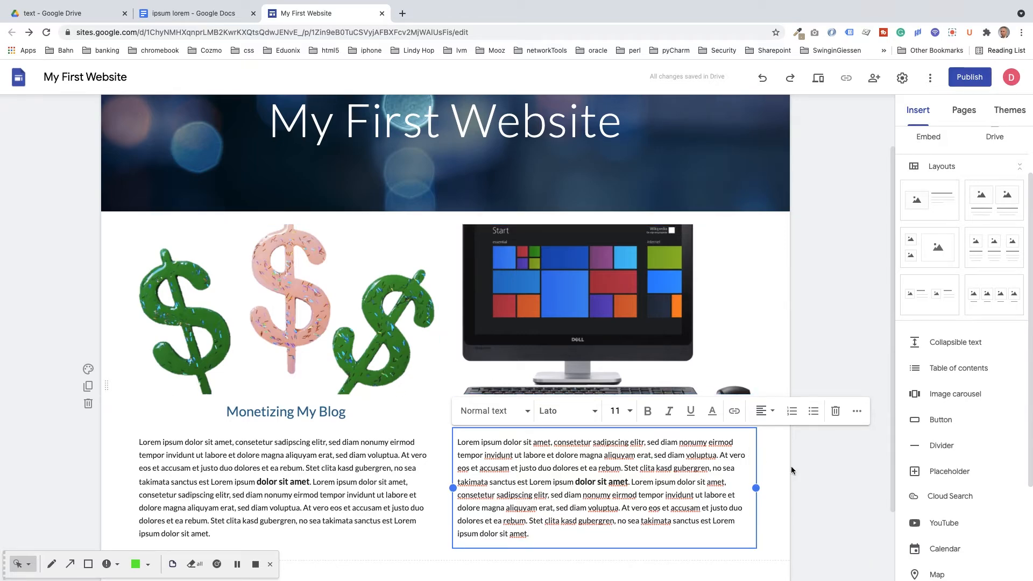
Step: Add a footer reading 'Copyright 2021' plus the author's name, at font size 10
{"action": "scroll", "coordinate": [820, 482], "scroll_direction": "down", "scroll_amount": 1}
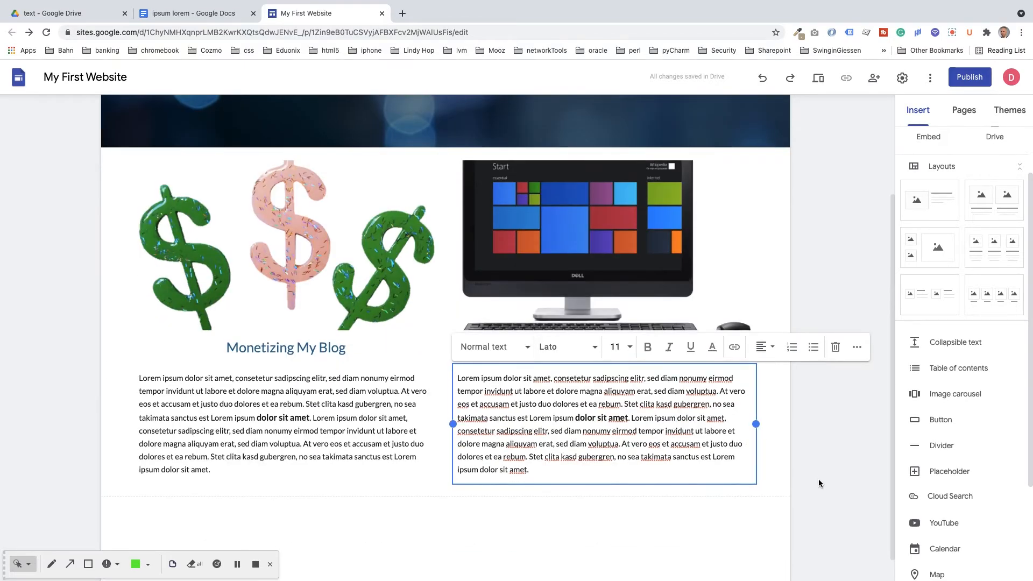
{"action": "scroll", "coordinate": [829, 500], "scroll_direction": "down", "scroll_amount": 1}
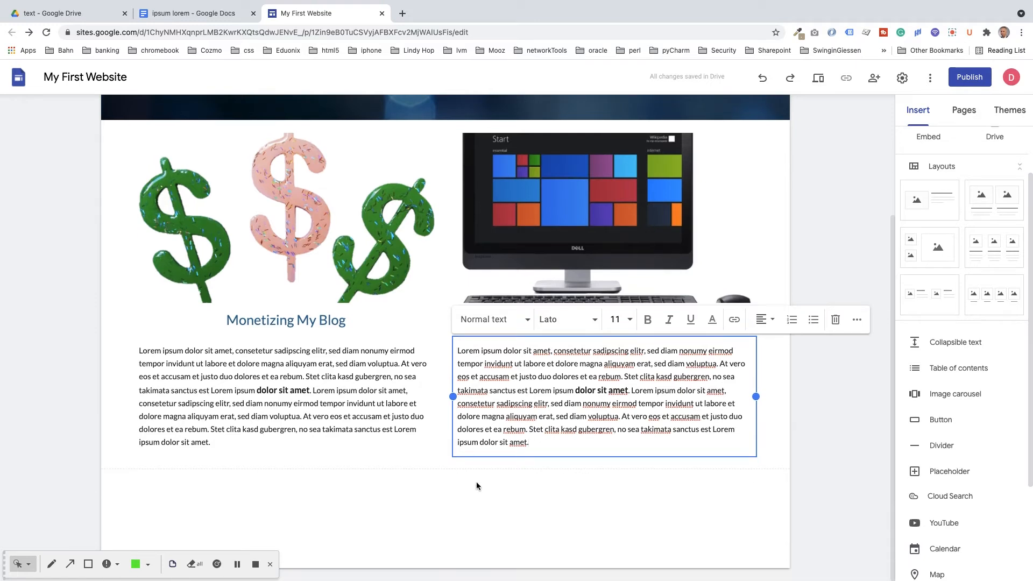
{"action": "mouse_move", "coordinate": [445, 509]}
{"action": "mouse_move", "coordinate": [462, 527]}
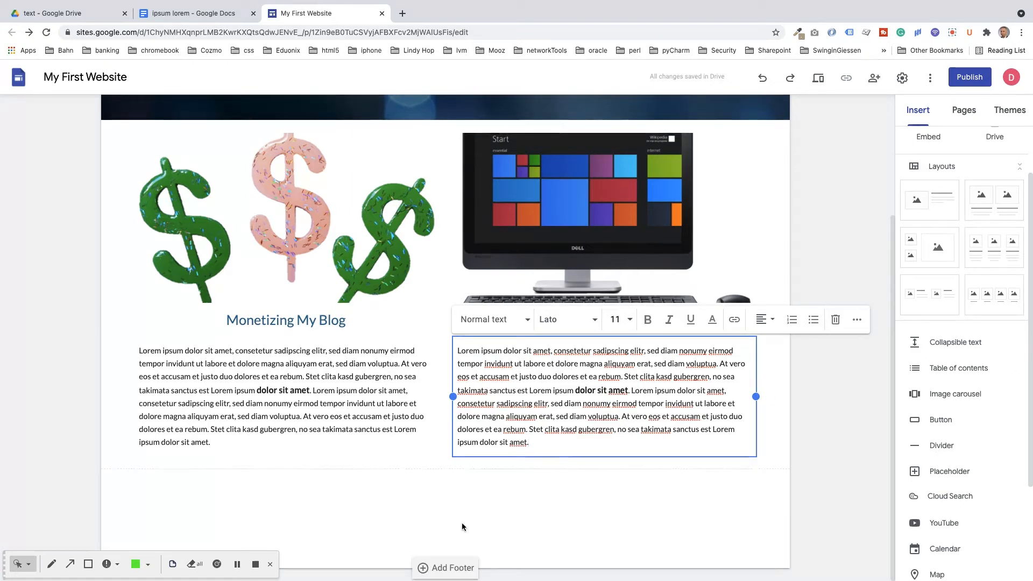
{"action": "left_click", "coordinate": [447, 570]}
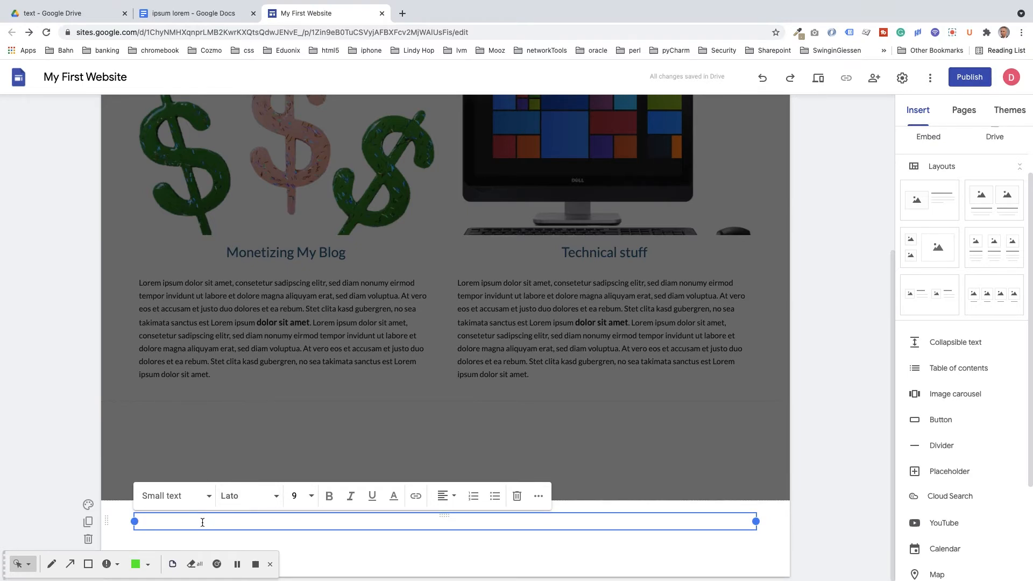
{"action": "type", "text": "Copyright"}
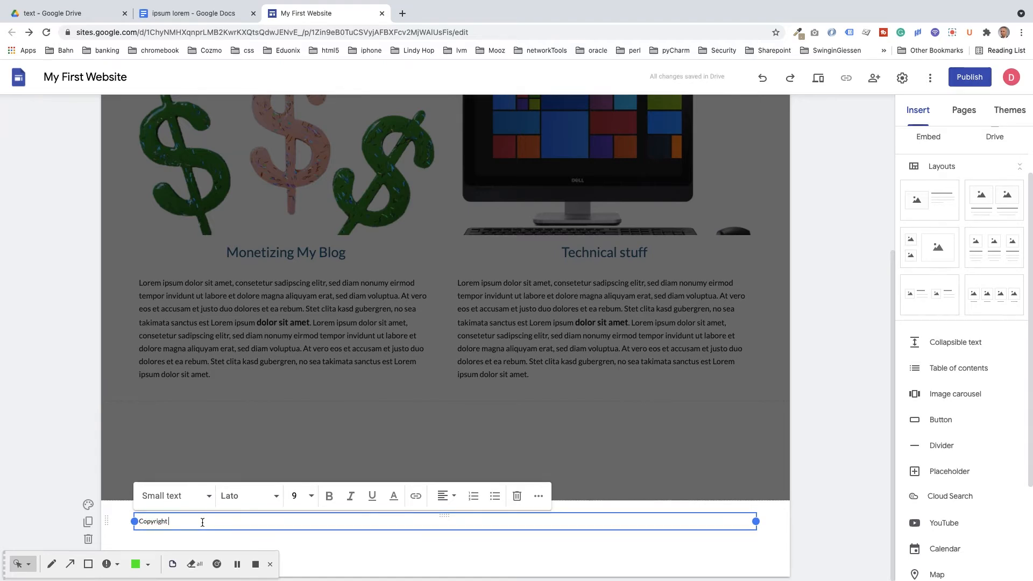
{"action": "type", "text": " 2021 Dean Murphy"}
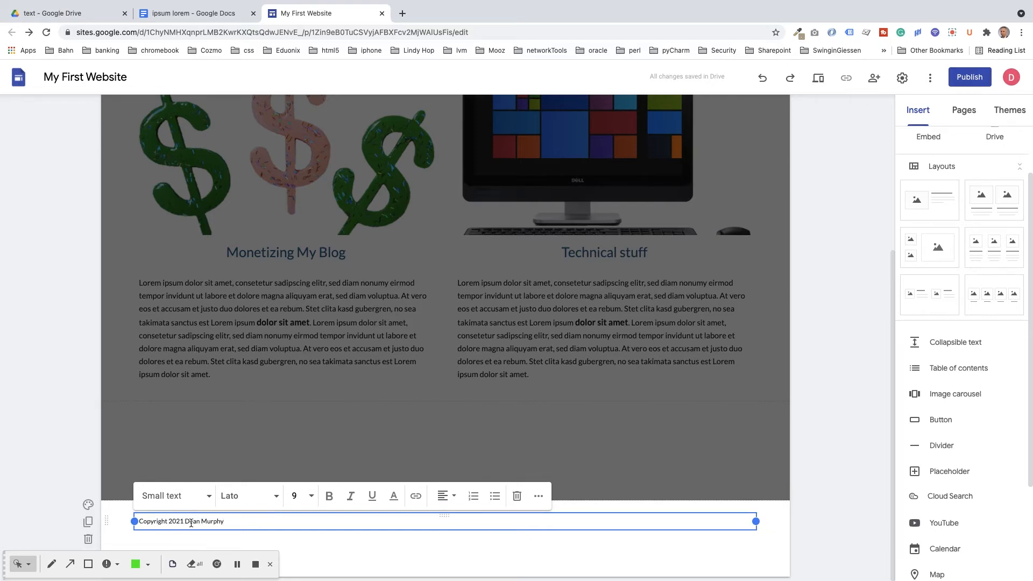
{"action": "left_click_drag", "start_coordinate": [229, 522], "coordinate": [136, 521]}
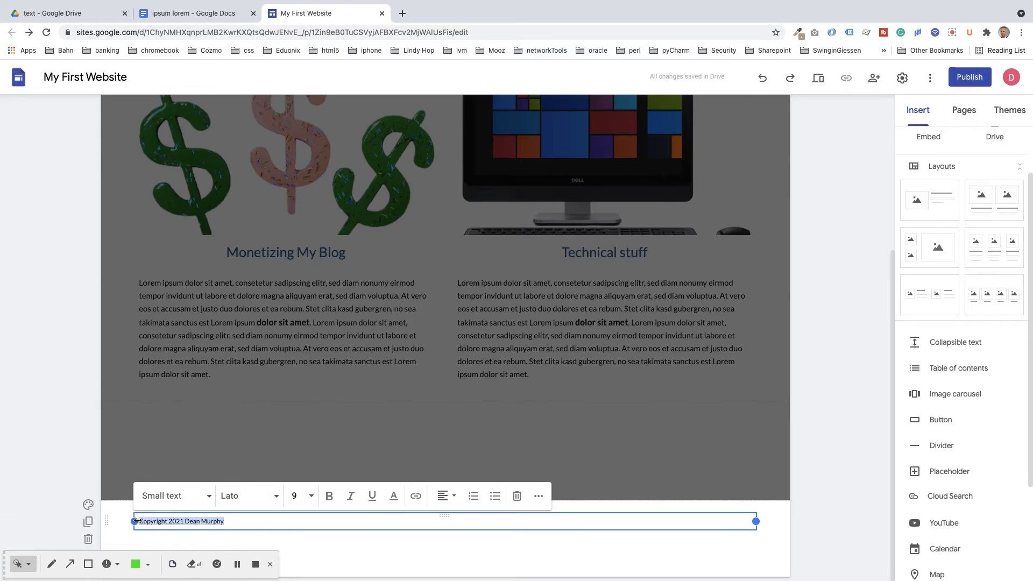
{"action": "left_click", "coordinate": [311, 499]}
{"action": "left_click", "coordinate": [302, 576]}
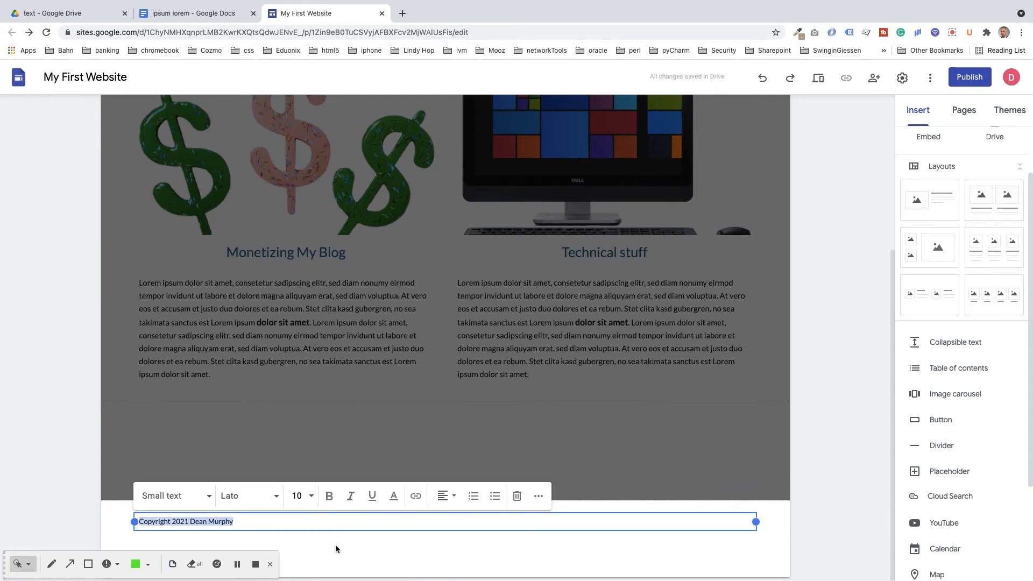
{"action": "left_click", "coordinate": [366, 543]}
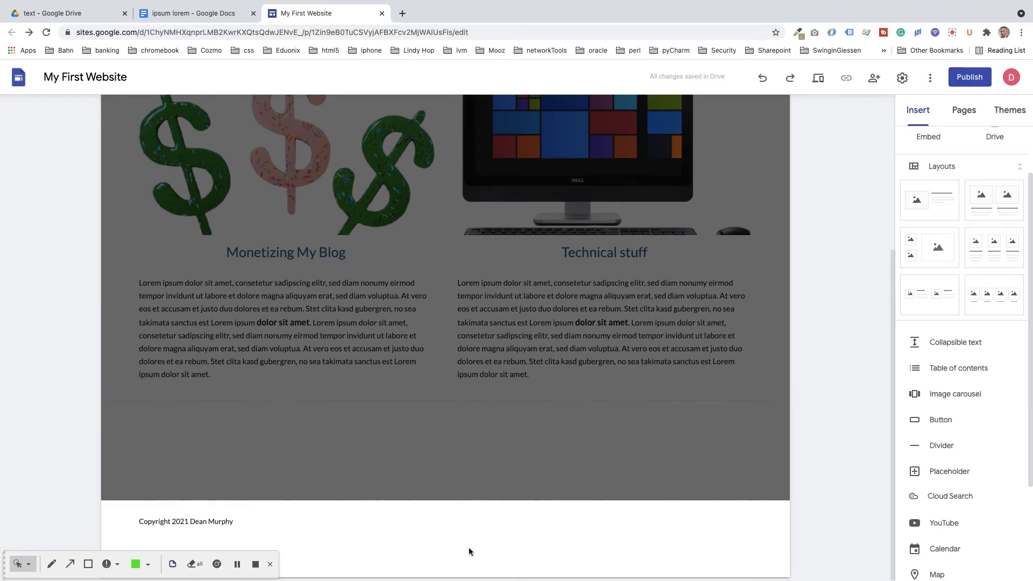
Step: Insert a button into the footer section and name it 'Privacy Policy'
{"action": "scroll", "coordinate": [955, 172], "scroll_direction": "up", "scroll_amount": 1}
{"action": "left_click", "coordinate": [934, 137]}
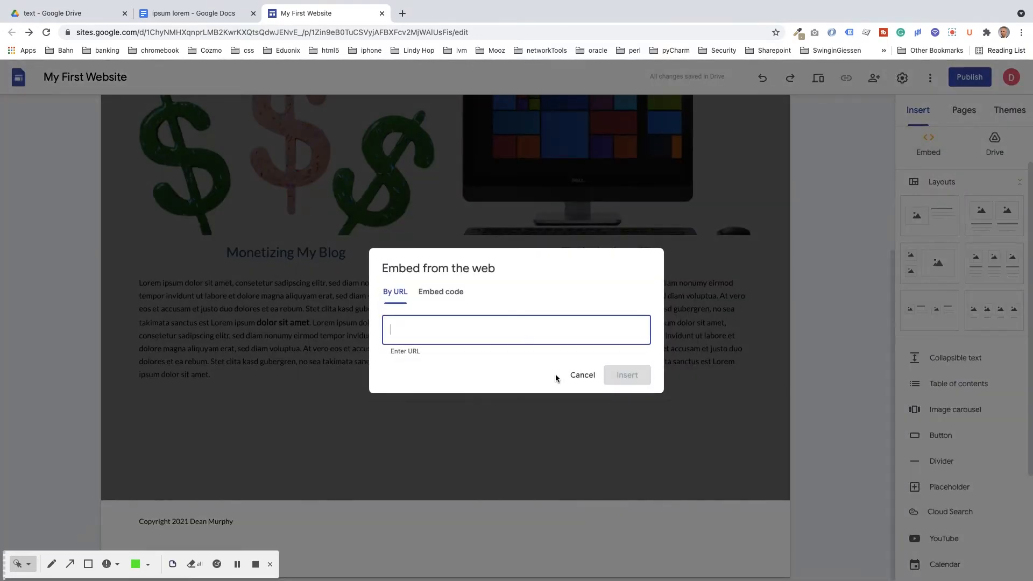
{"action": "left_click", "coordinate": [579, 372]}
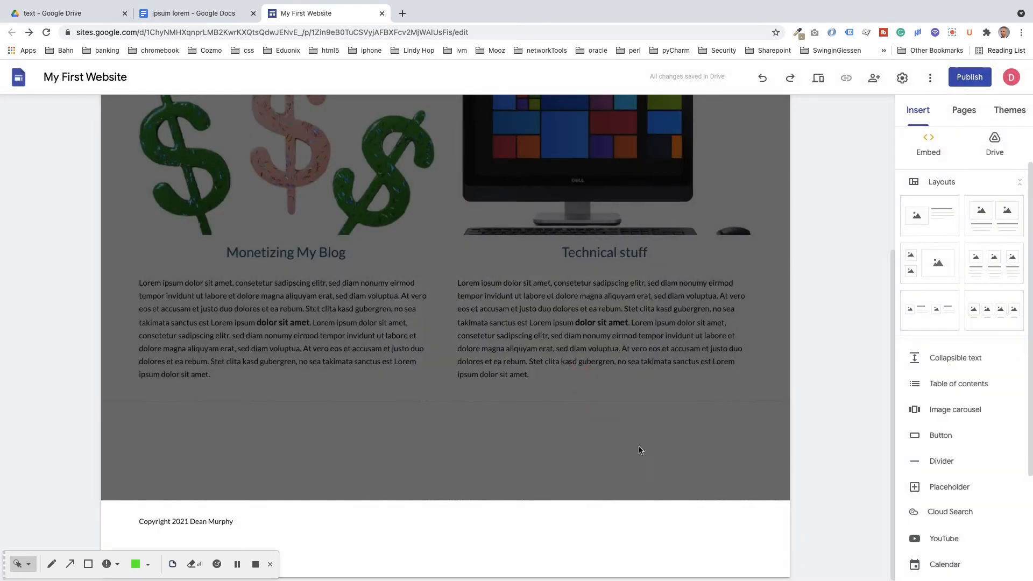
{"action": "left_click", "coordinate": [444, 538]}
{"action": "left_click", "coordinate": [941, 438]}
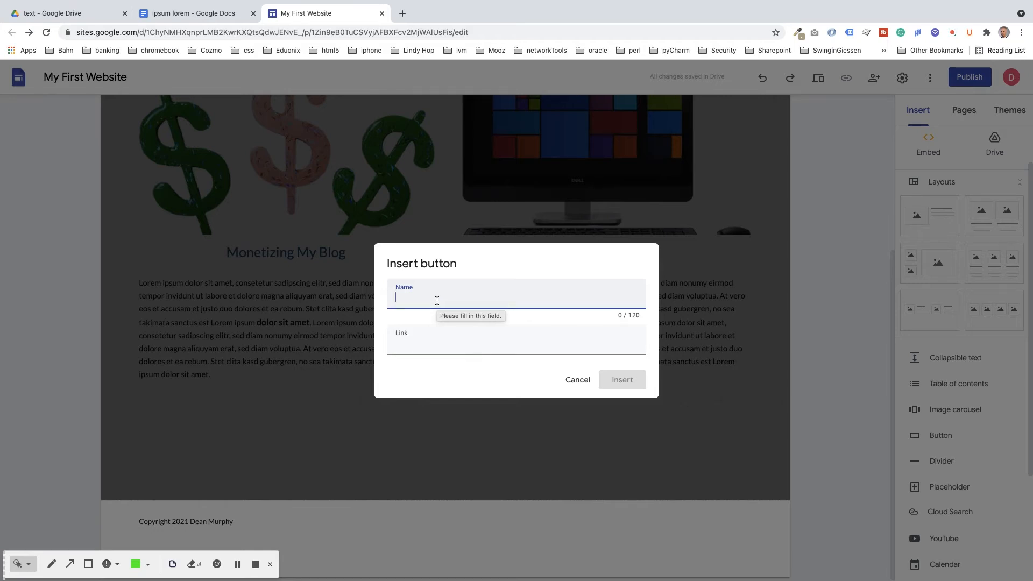
{"action": "type", "text": "Privacy"}
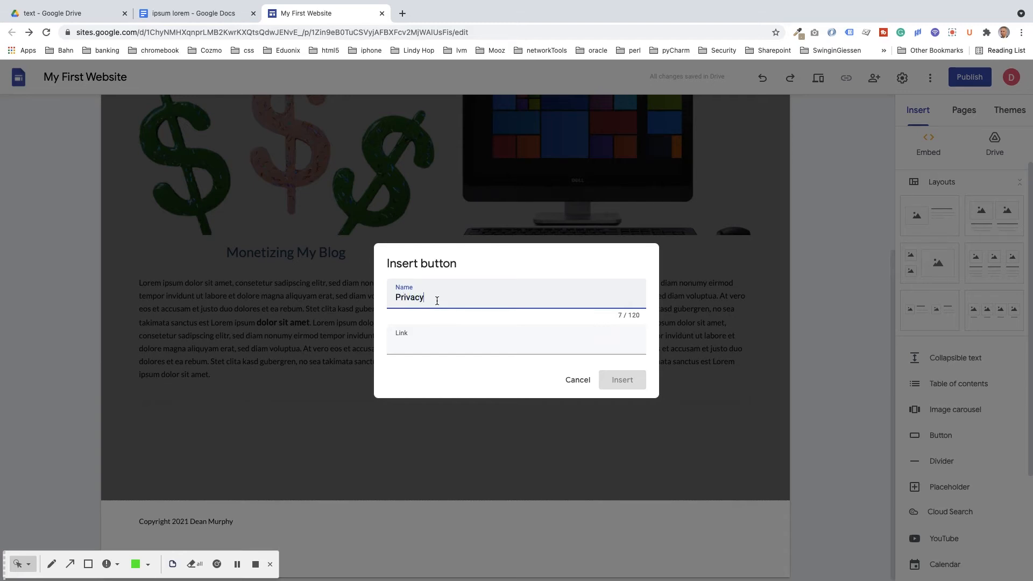
{"action": "type", "text": "Policy"}
Step: Copy the policy URL from the Privacy Policy document in Drive into the button's Link field
{"action": "left_click", "coordinate": [162, 13]}
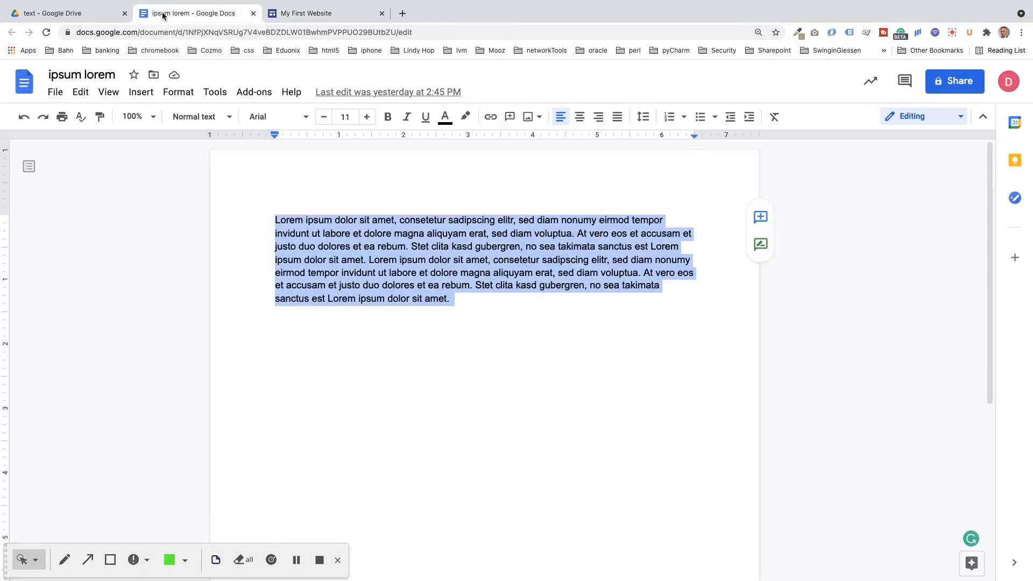
{"action": "left_click", "coordinate": [73, 14]}
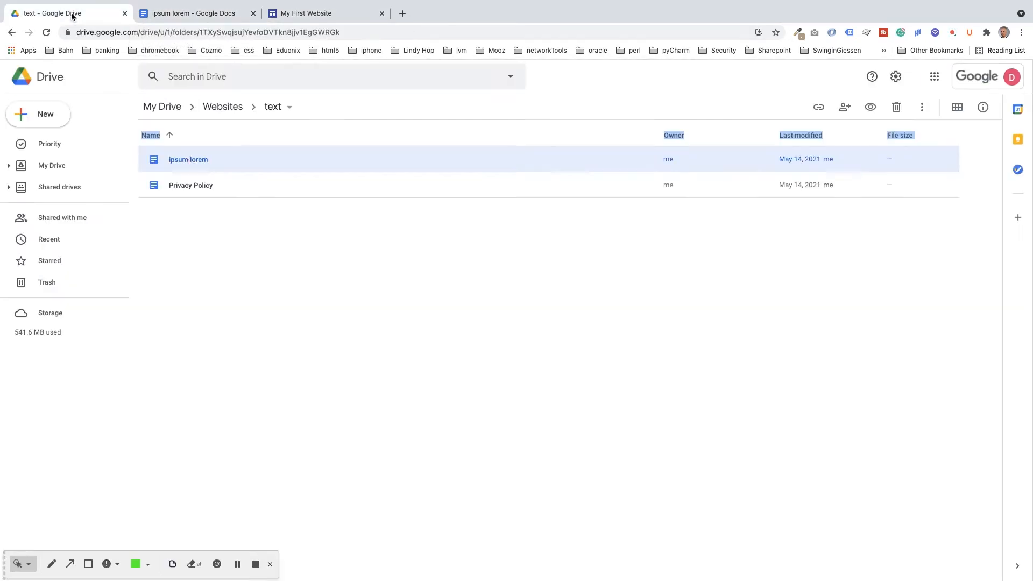
{"action": "double_click", "coordinate": [182, 185]}
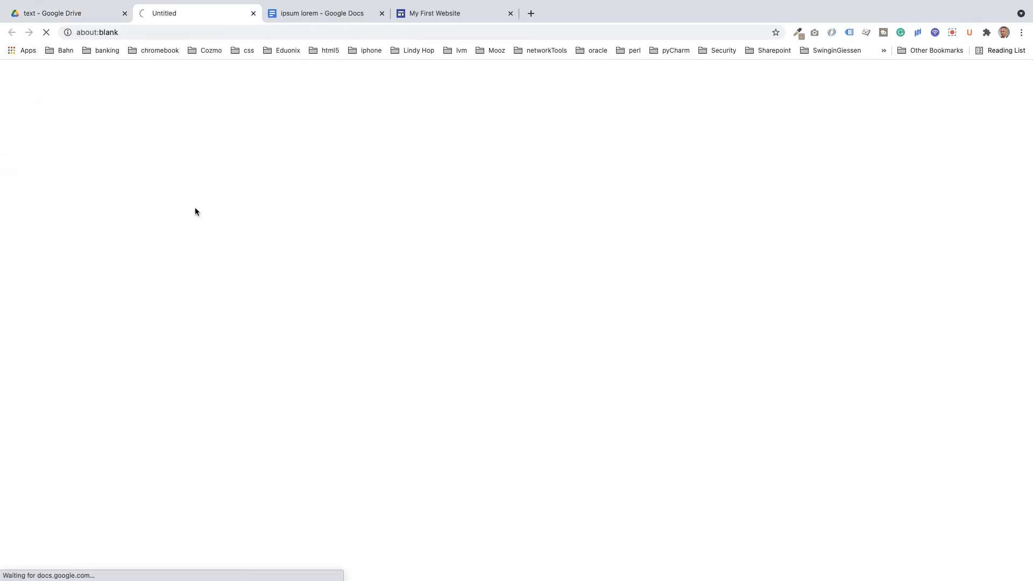
{"action": "left_click_drag", "start_coordinate": [275, 246], "coordinate": [501, 249]}
{"action": "key", "text": "ctrl+c"}
{"action": "right_click", "coordinate": [439, 251]}
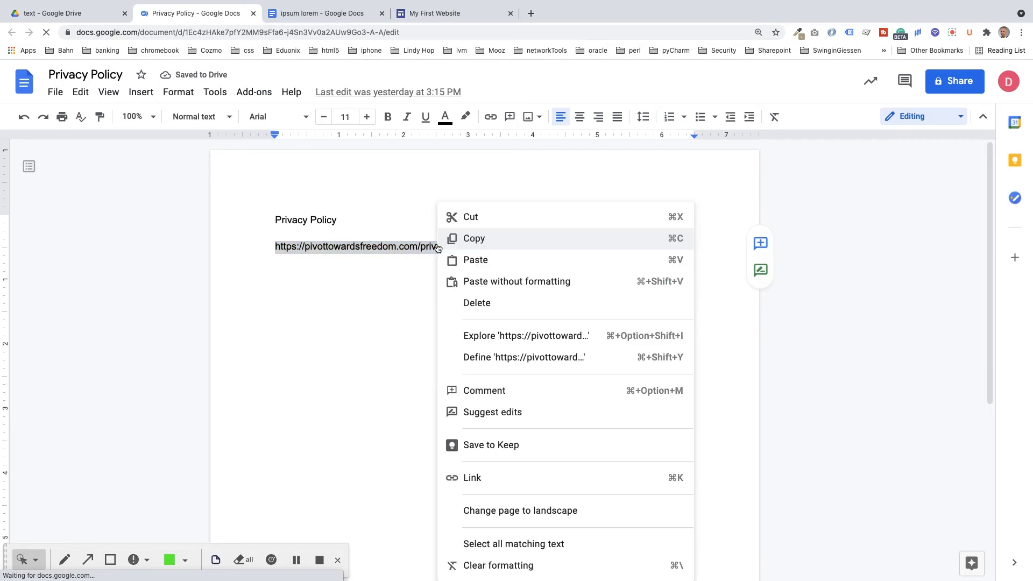
{"action": "left_click", "coordinate": [474, 238]}
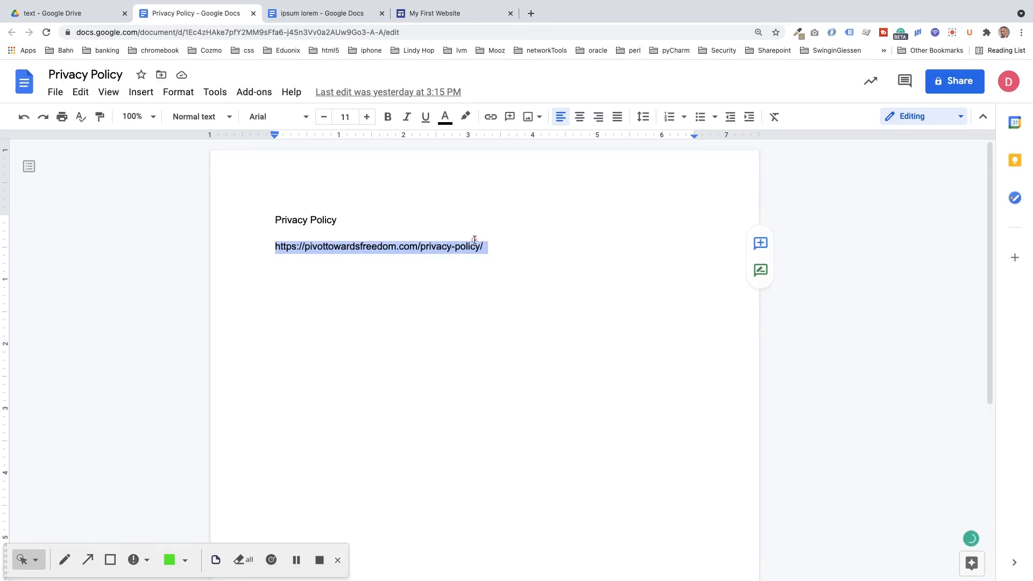
{"action": "left_click", "coordinate": [431, 14]}
{"action": "left_click", "coordinate": [429, 343]}
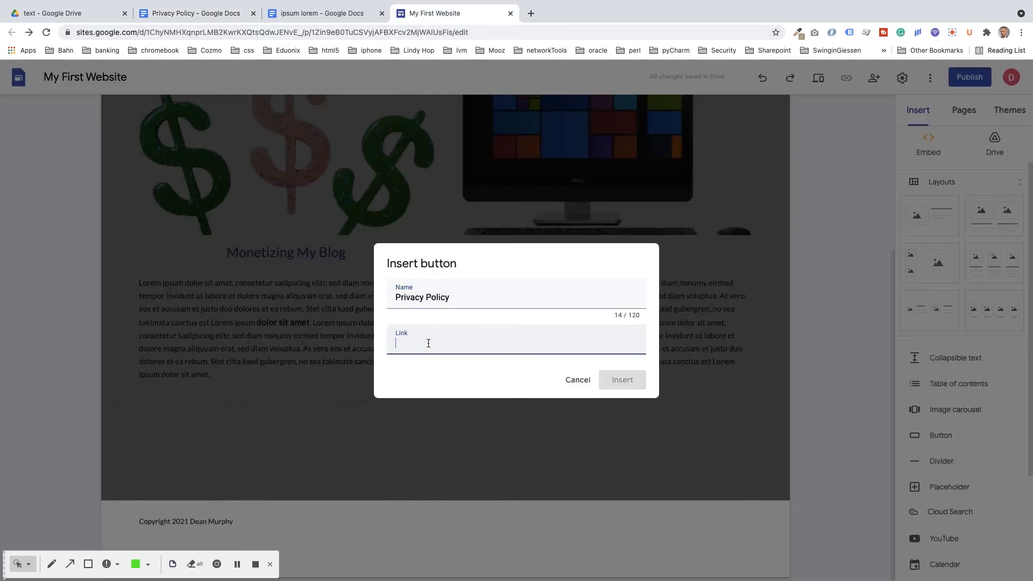
Step: Link the button to the pasted policy URL, insert it, and change its style from Filled to Text
{"action": "key", "text": "ctrl+v"}
{"action": "left_click", "coordinate": [623, 380]}
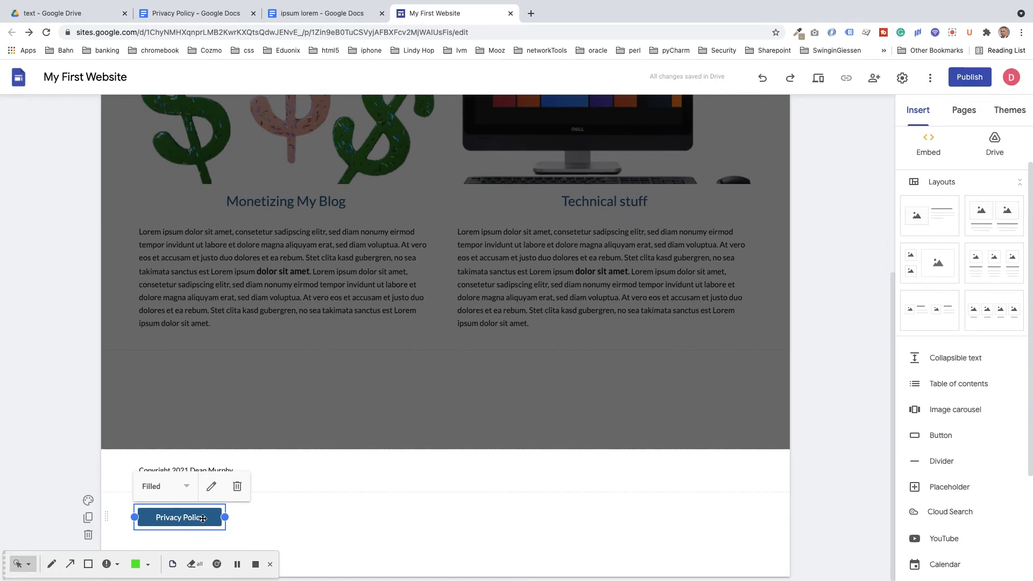
{"action": "left_click", "coordinate": [187, 488]}
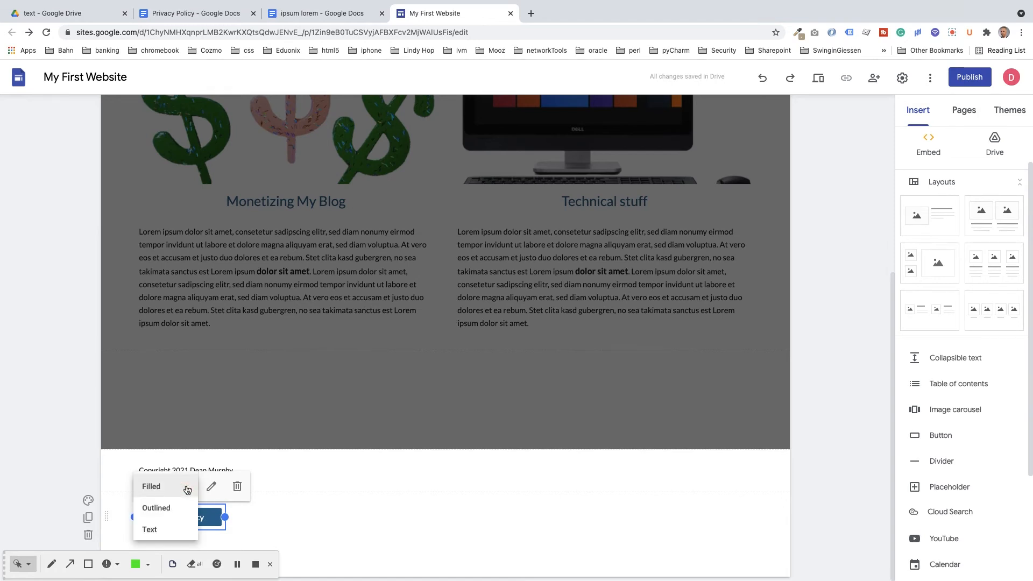
{"action": "left_click", "coordinate": [151, 530]}
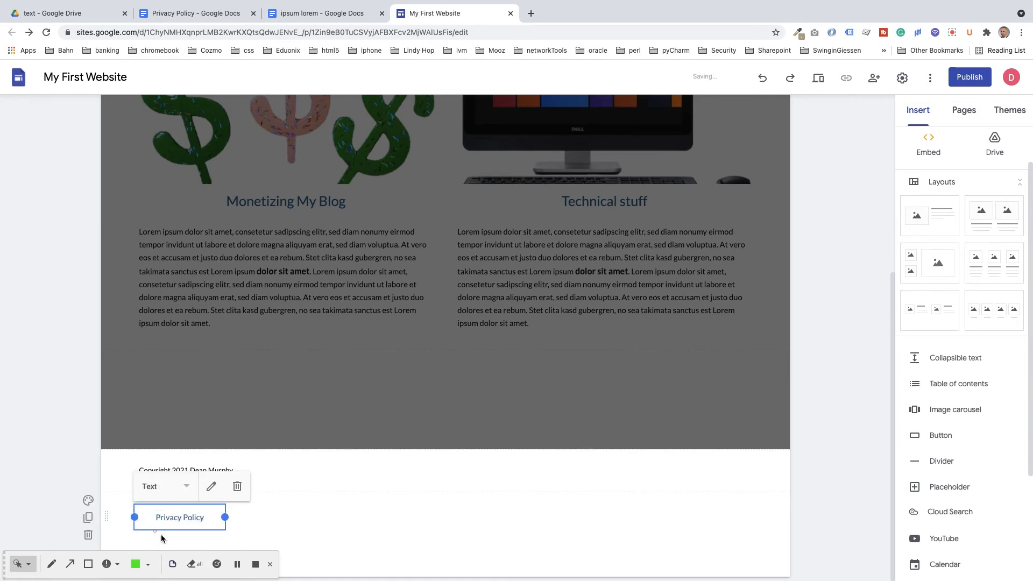
{"action": "left_click", "coordinate": [251, 524]}
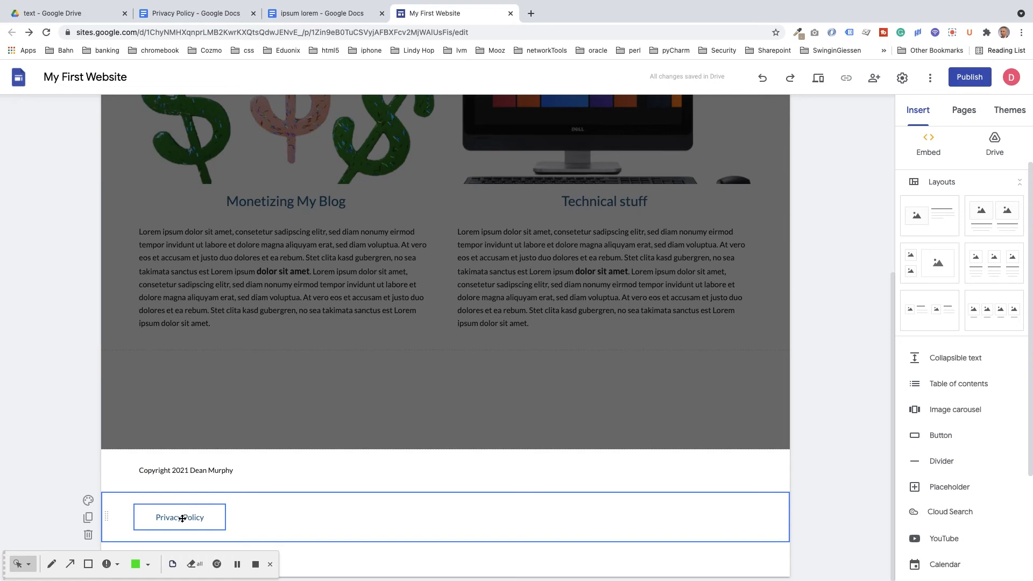
Step: Move the Privacy Policy button row above the 2021 copyright line in the footer
{"action": "left_click_drag", "start_coordinate": [182, 518], "coordinate": [281, 468]}
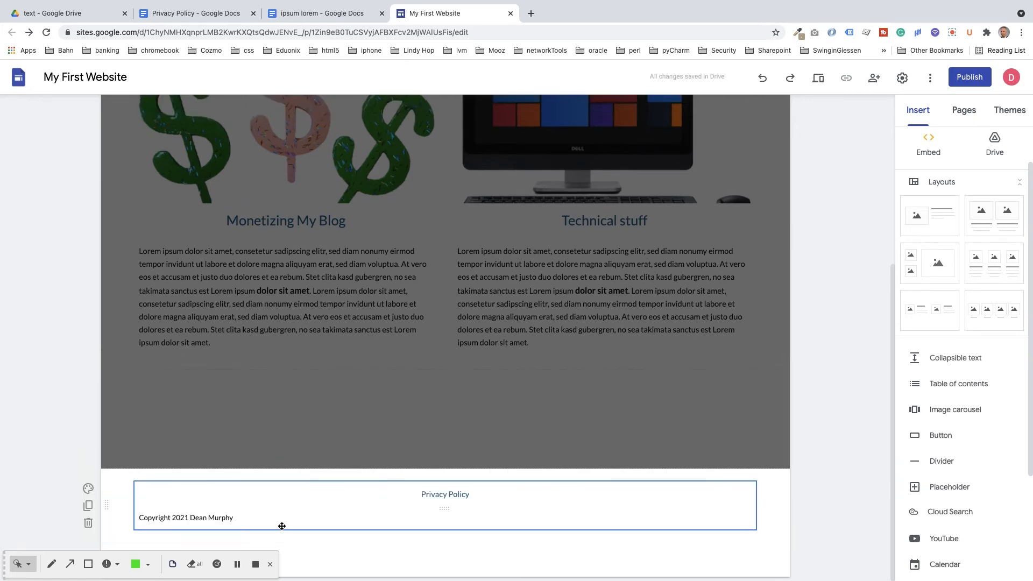
{"action": "left_click_drag", "start_coordinate": [431, 495], "coordinate": [429, 496]}
{"action": "left_click", "coordinate": [277, 507]}
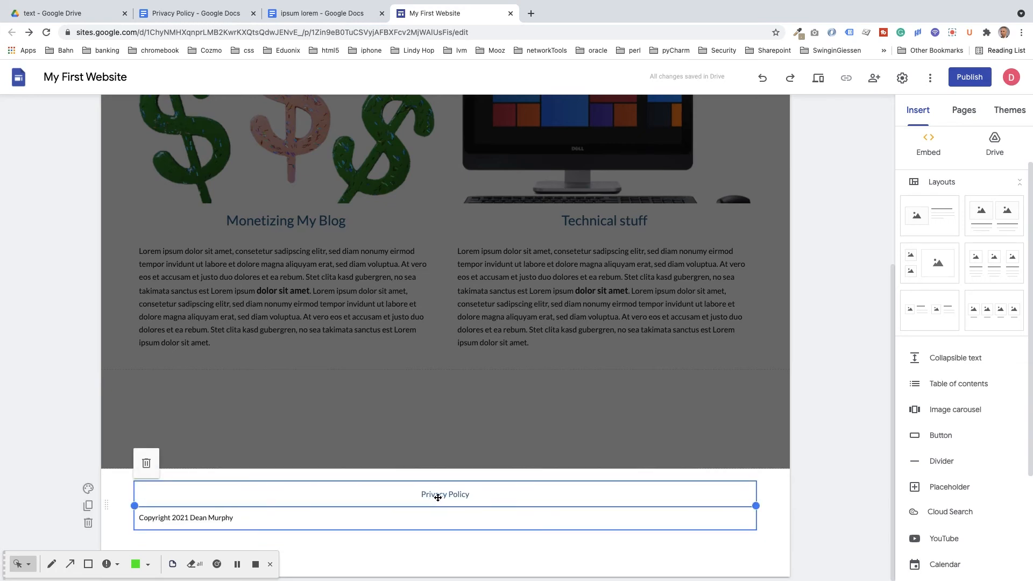
{"action": "left_click_drag", "start_coordinate": [434, 496], "coordinate": [437, 528]}
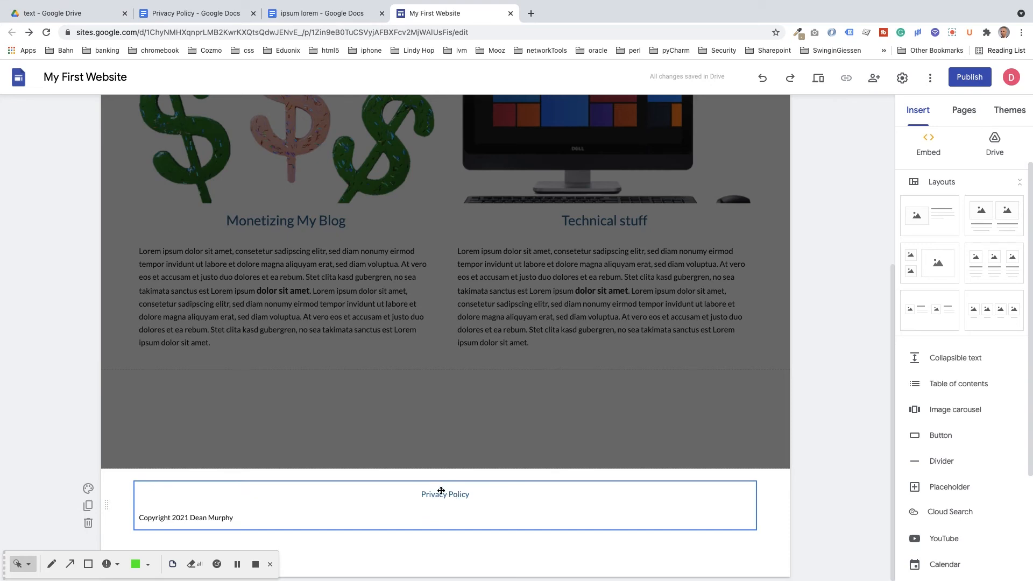
{"action": "left_click", "coordinate": [642, 383]}
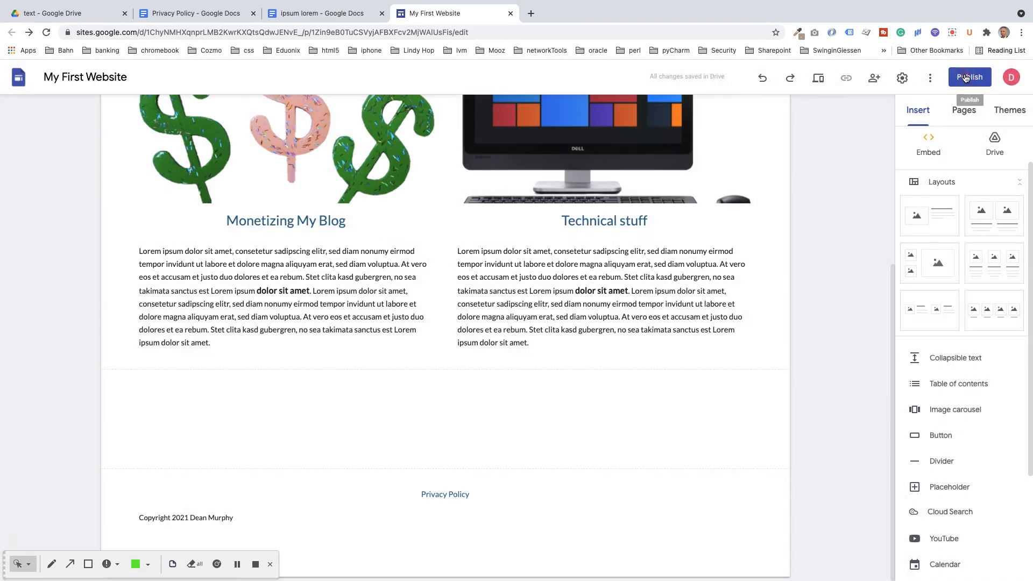
Step: Set the published site's link access to Public in the publish settings
{"action": "left_click", "coordinate": [966, 78]}
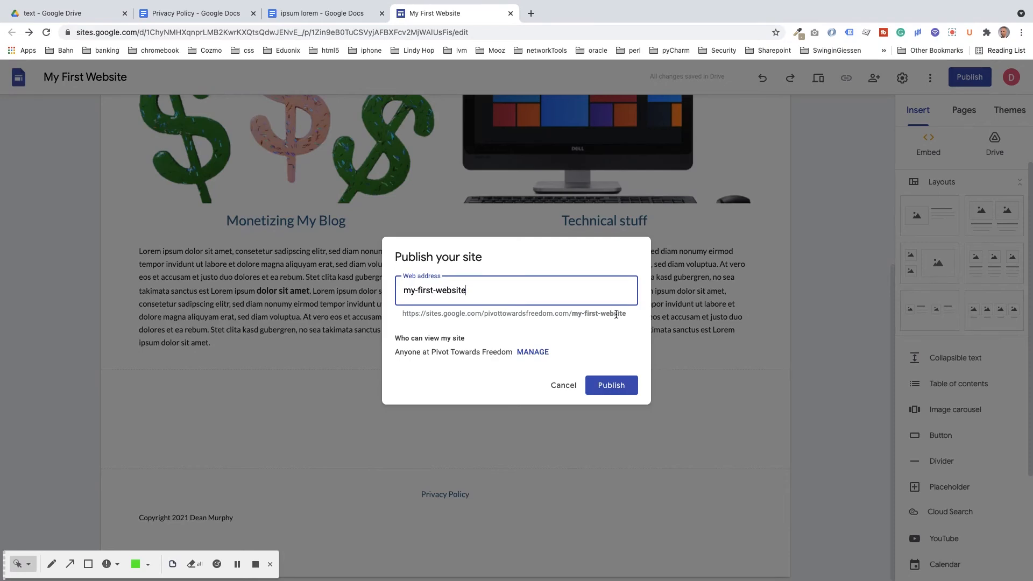
{"action": "left_click", "coordinate": [526, 353]}
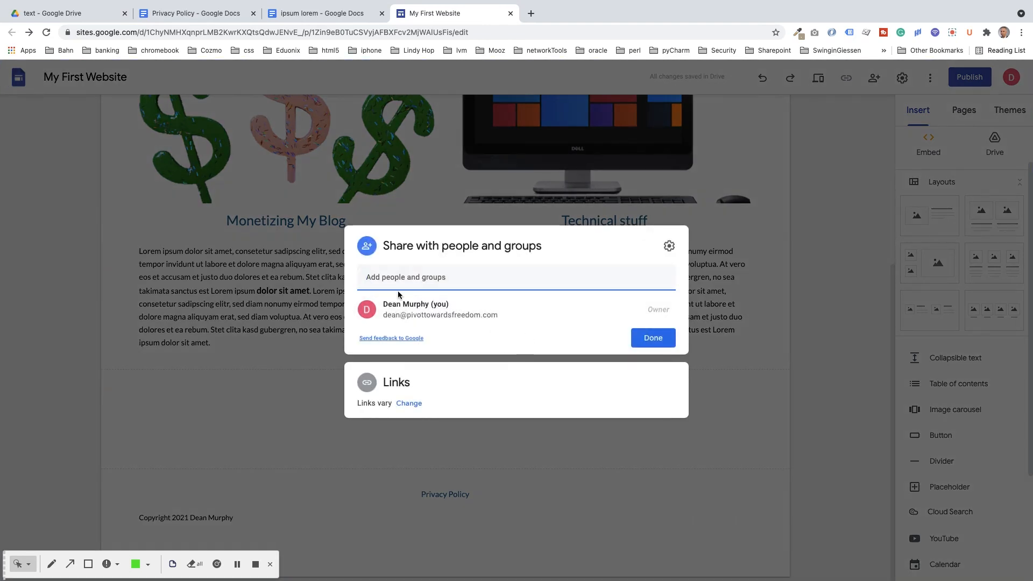
{"action": "left_click", "coordinate": [409, 404]}
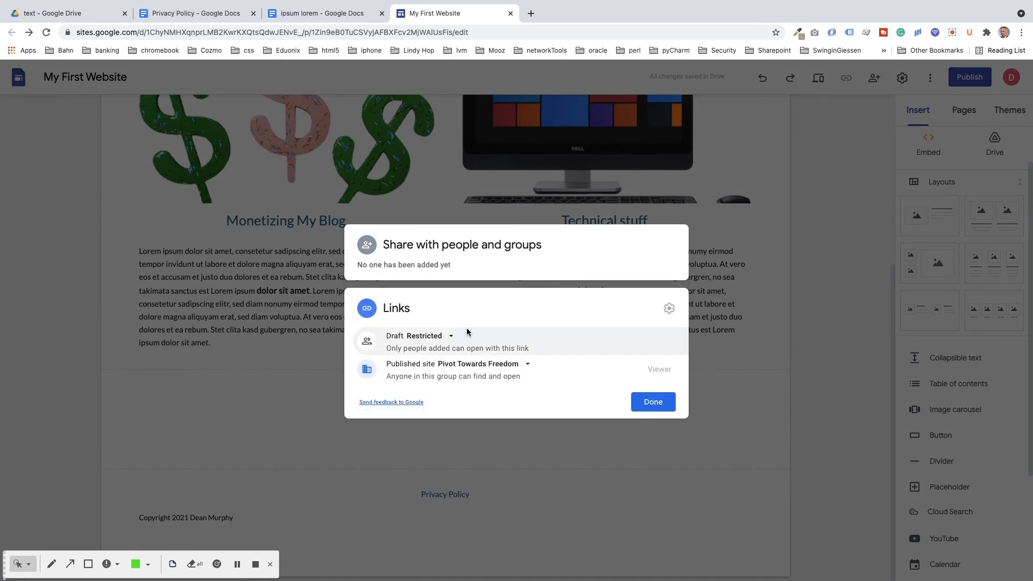
{"action": "left_click", "coordinate": [527, 365]}
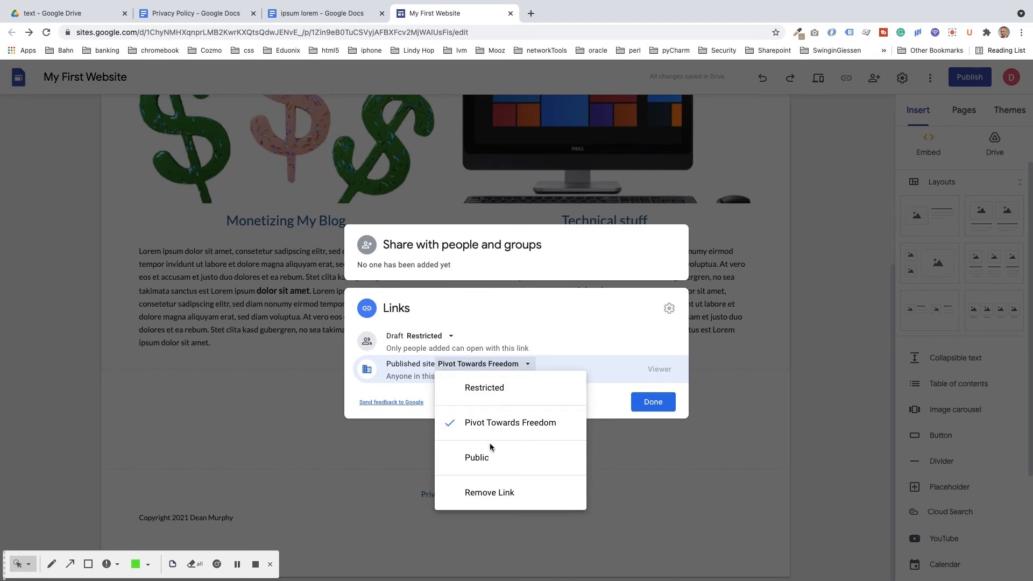
{"action": "left_click", "coordinate": [482, 458]}
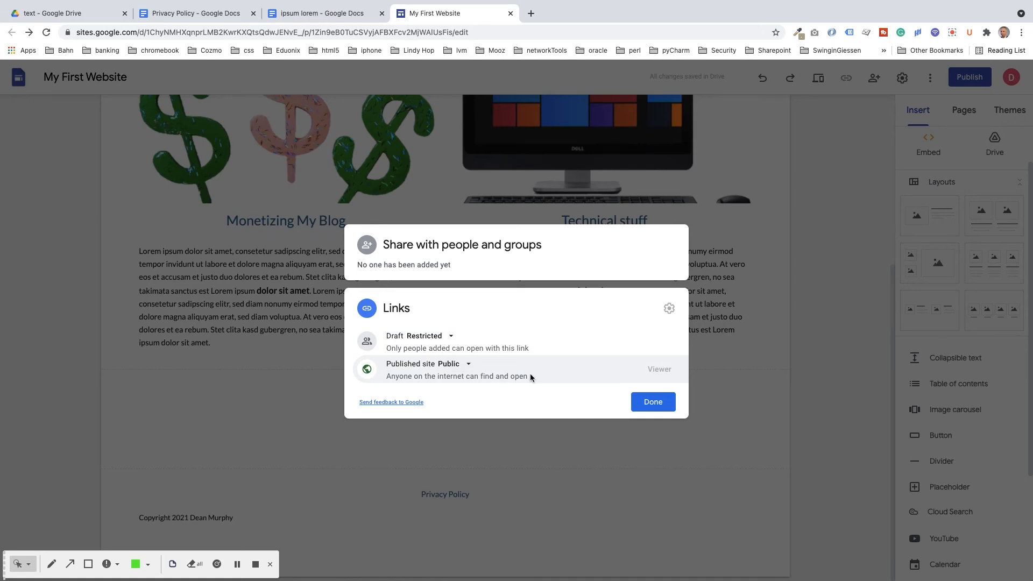
Step: Publish the site at my-first-website and open the live page in a new tab
{"action": "left_click", "coordinate": [649, 405]}
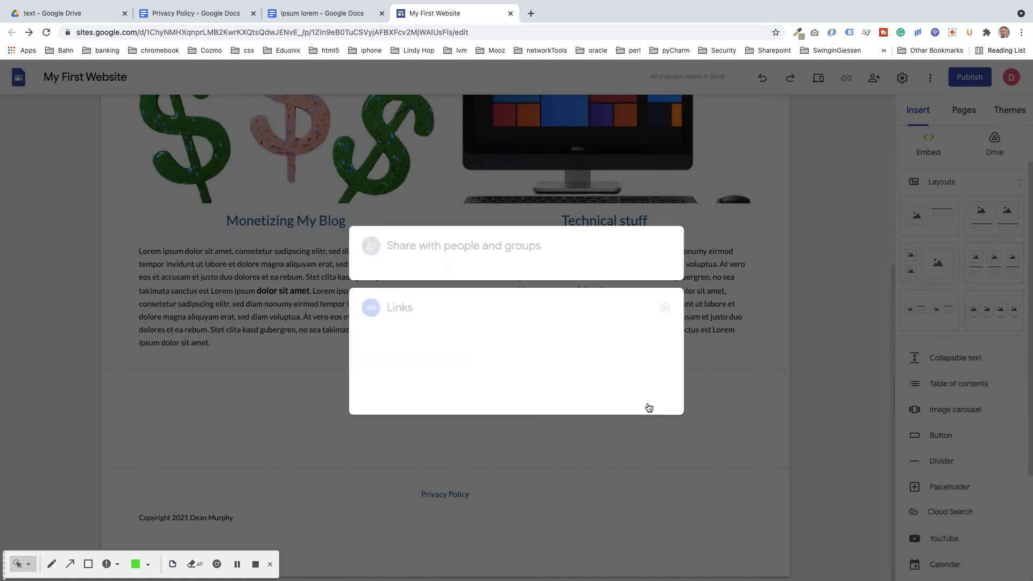
{"action": "left_click", "coordinate": [611, 408]}
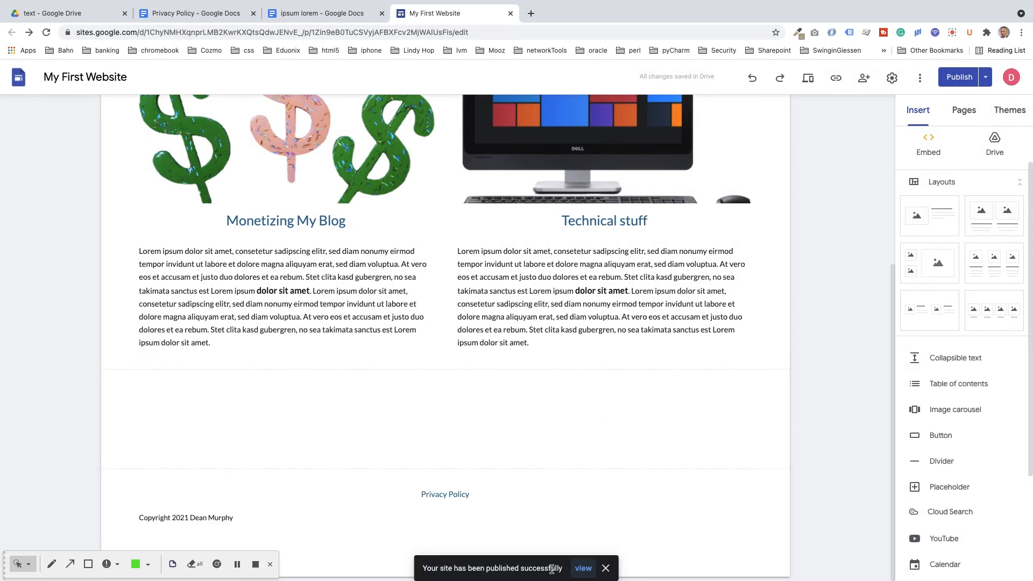
{"action": "left_click", "coordinate": [584, 569]}
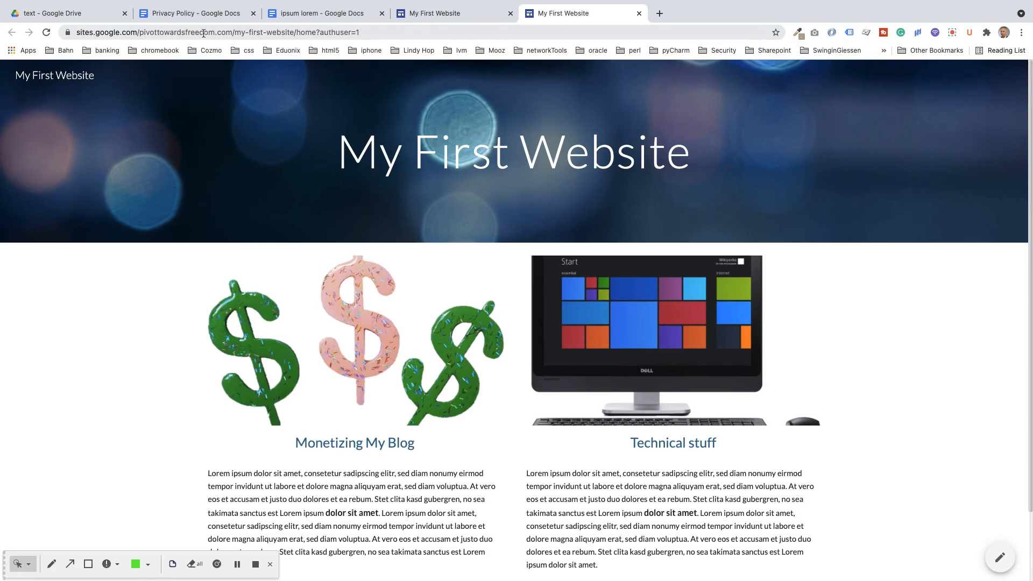
Step: Remove '/home?authuser=1' so the address ends at my-first-website
{"action": "left_click", "coordinate": [371, 32]}
{"action": "key", "text": "Right"}
{"action": "key", "text": "BackSpace"}
{"action": "key", "text": "BackSpace"}
{"action": "key", "text": "BackSpace"}
{"action": "key", "text": "BackSpace"}
{"action": "key", "text": "BackSpace"}
{"action": "key", "text": "BackSpace"}
{"action": "key", "text": "BackSpace"}
{"action": "key", "text": "BackSpace"}
{"action": "key", "text": "BackSpace"}
{"action": "key", "text": "BackSpace"}
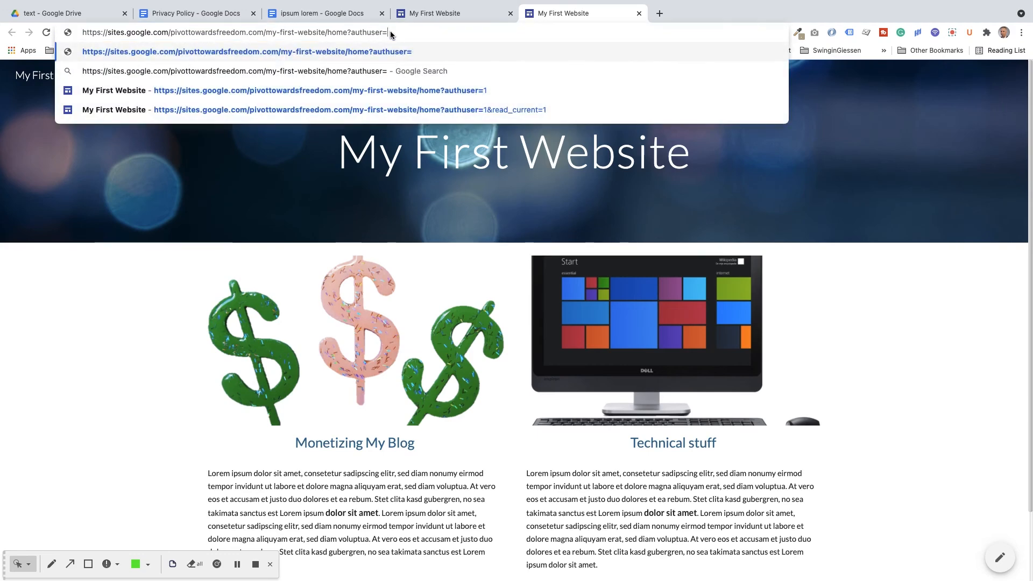
{"action": "key", "text": "BackSpace"}
{"action": "key", "text": "BackSpace"}
{"action": "key", "text": "BackSpace"}
{"action": "key", "text": "BackSpace"}
{"action": "key", "text": "BackSpace"}
{"action": "key", "text": "BackSpace"}
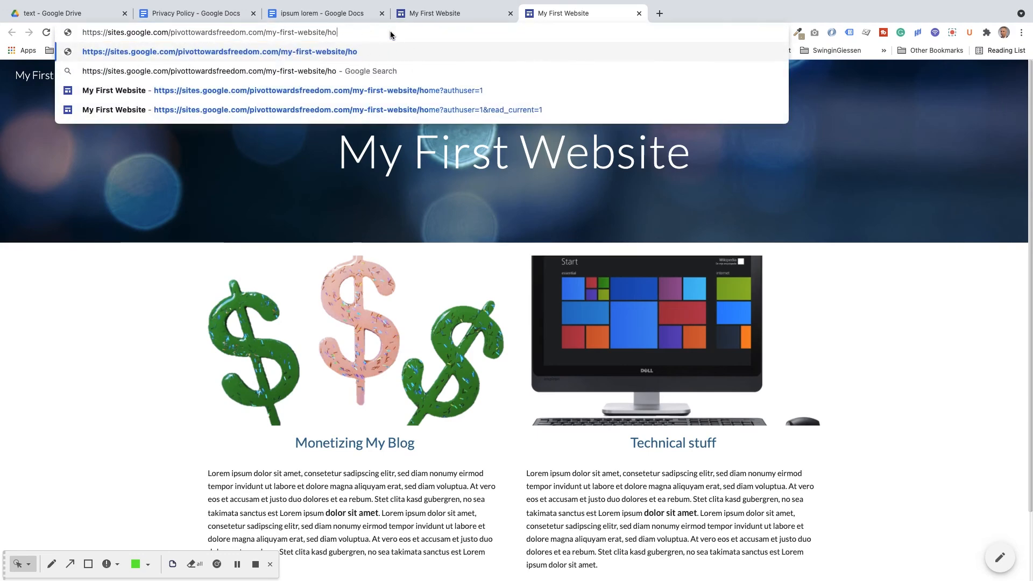
Step: Select the shortened site address and open a new incognito window
{"action": "double_click", "coordinate": [296, 33]}
{"action": "triple_click", "coordinate": [296, 32]}
{"action": "key", "text": "super+c"}
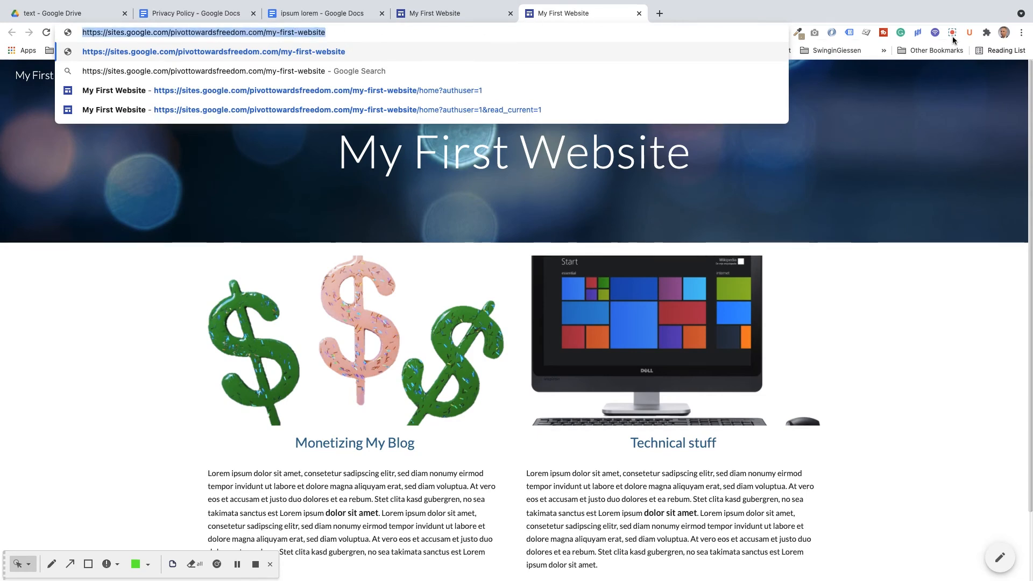
{"action": "left_click", "coordinate": [1022, 33]}
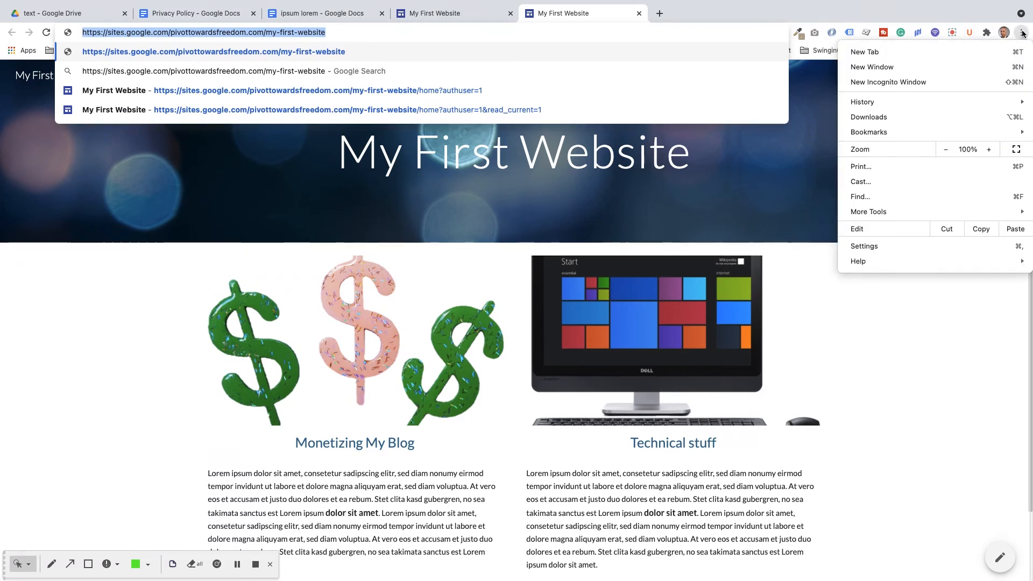
{"action": "left_click", "coordinate": [938, 79]}
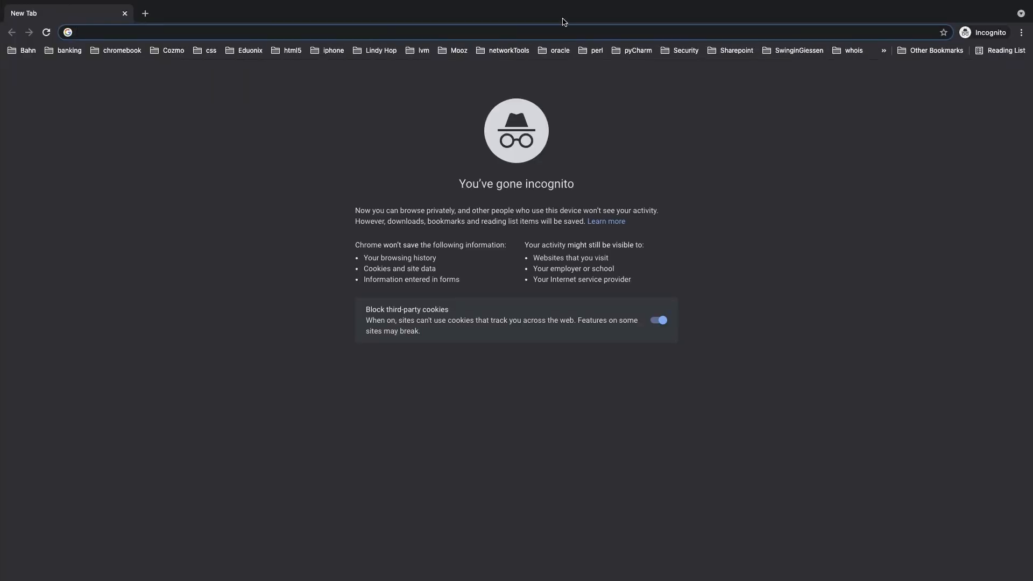
Step: Load the published site URL in the incognito window and accept the cookie notice
{"action": "key", "text": "super+v"}
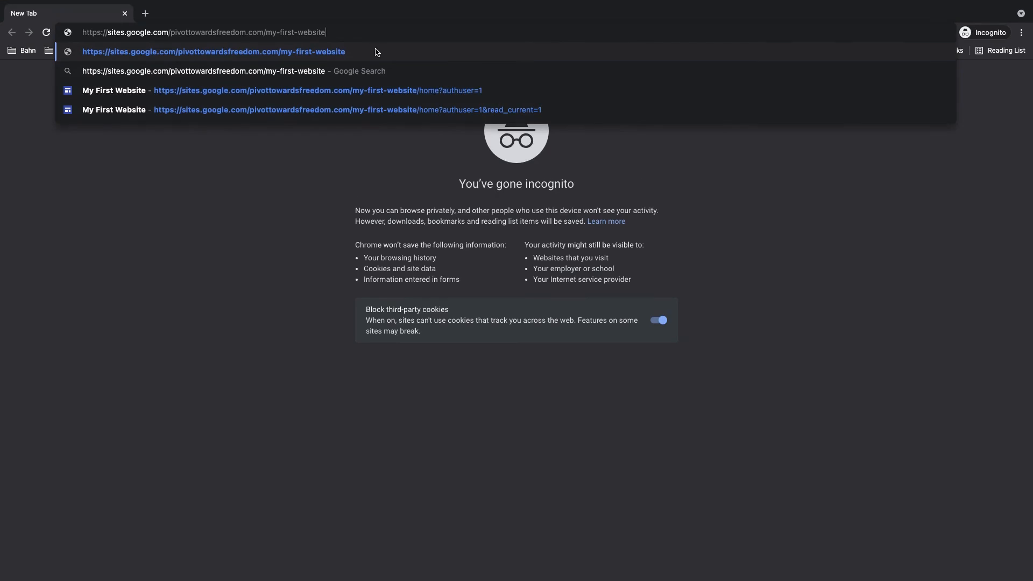
{"action": "key", "text": "Return"}
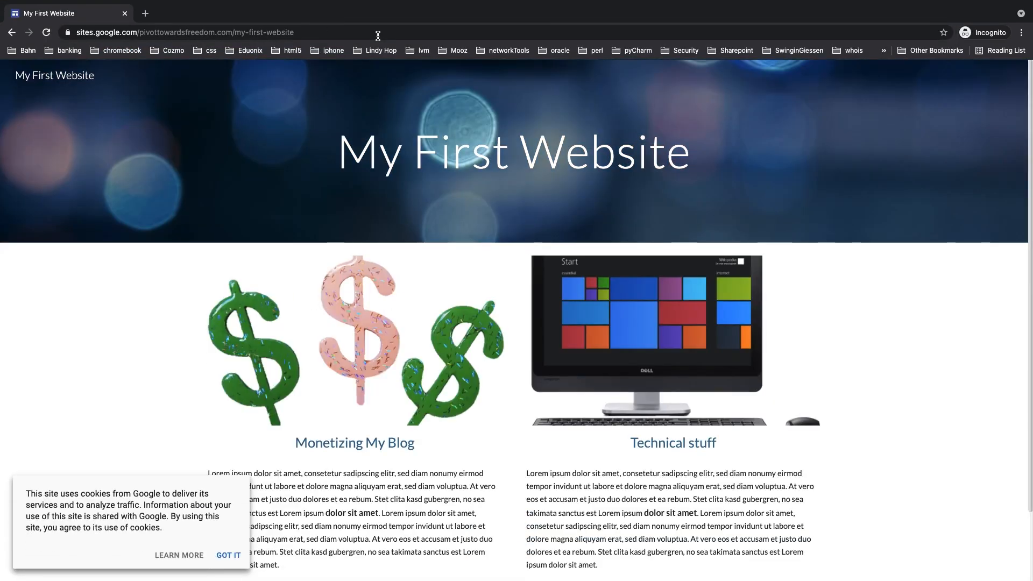
{"action": "mouse_move", "coordinate": [491, 3]}
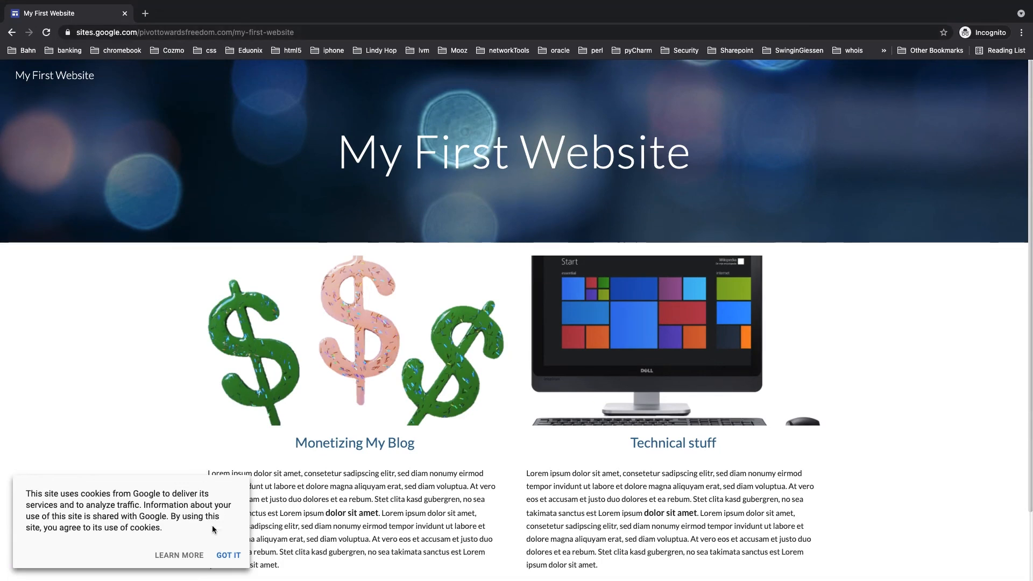
{"action": "left_click", "coordinate": [223, 555]}
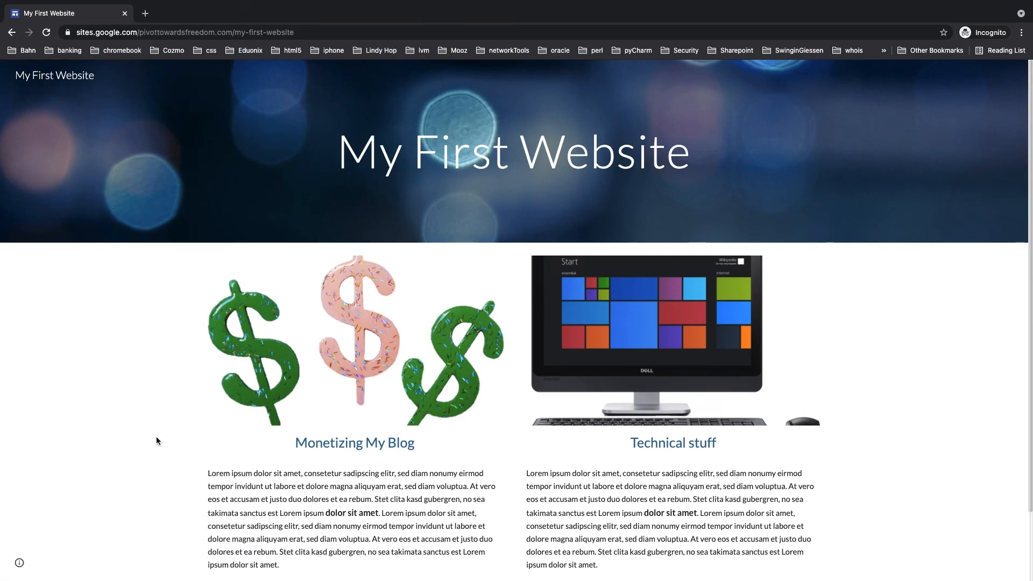
Step: Confirm the footer's Privacy Policy link opens the Pivot Towards Freedom policy page, then close it
{"action": "scroll", "coordinate": [158, 437], "scroll_direction": "down", "scroll_amount": 3}
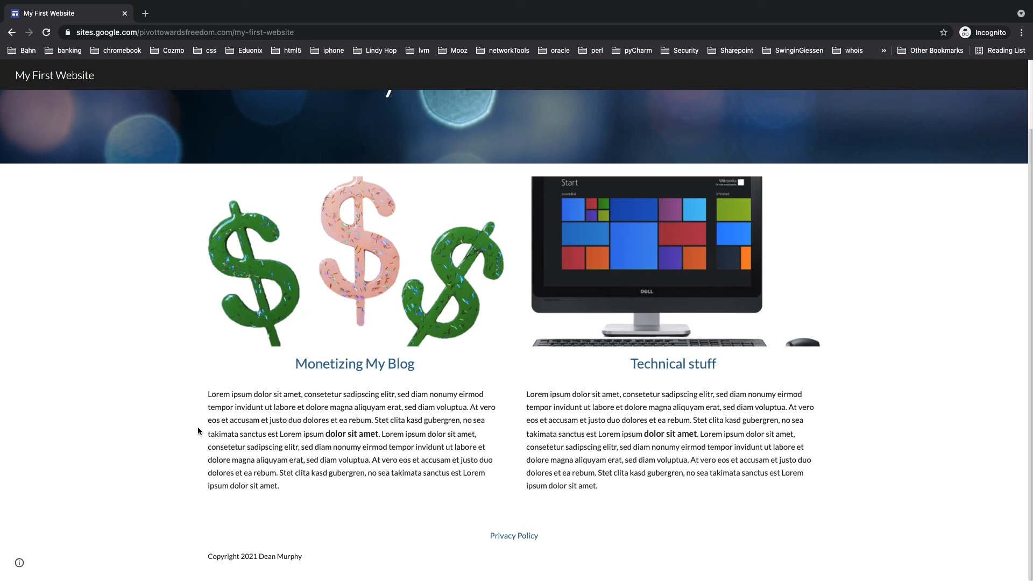
{"action": "left_click", "coordinate": [503, 538]}
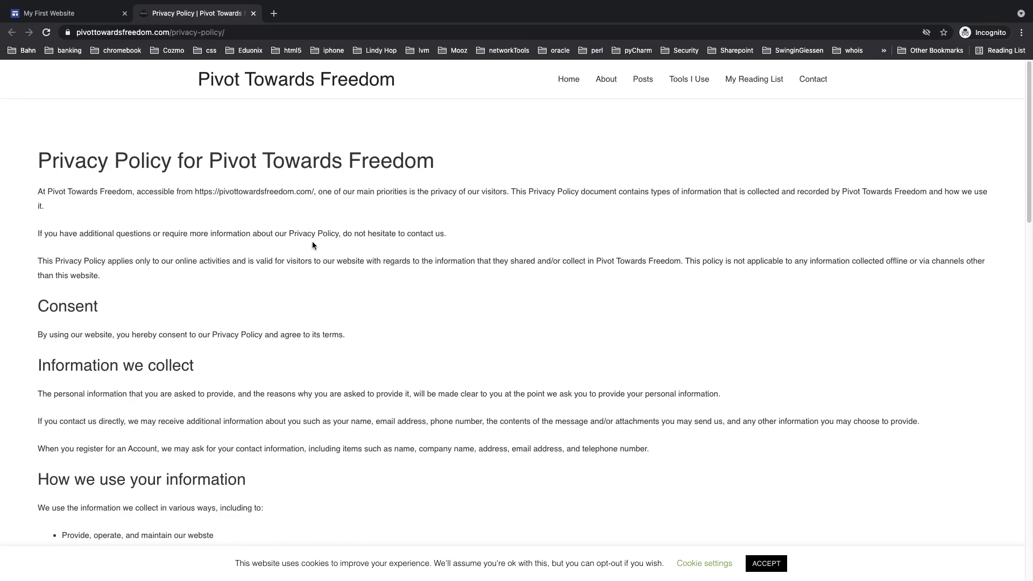
{"action": "left_click", "coordinate": [253, 13]}
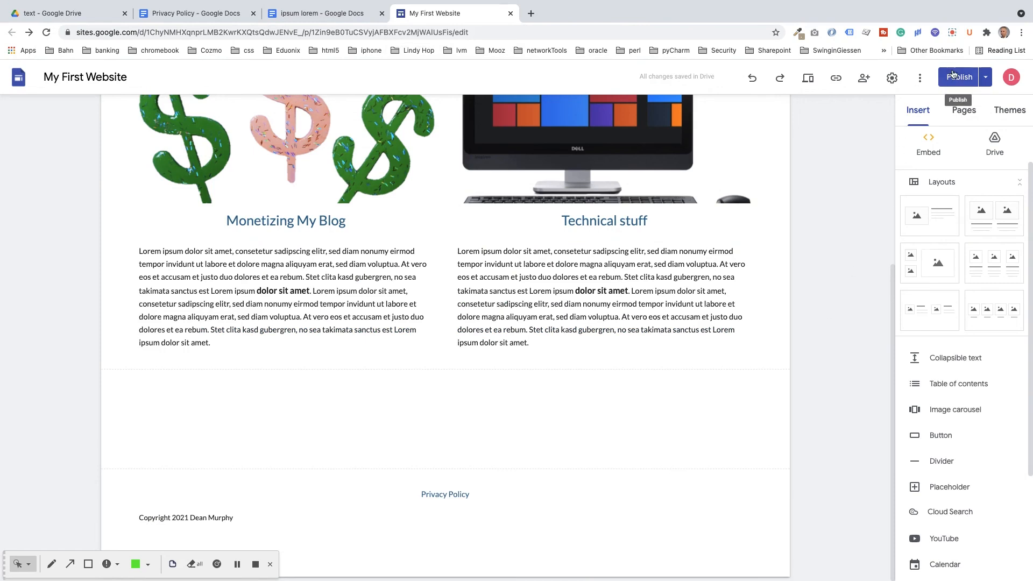
Step: Show the publish options menu from the arrow beside the Publish button
{"action": "left_click", "coordinate": [986, 78]}
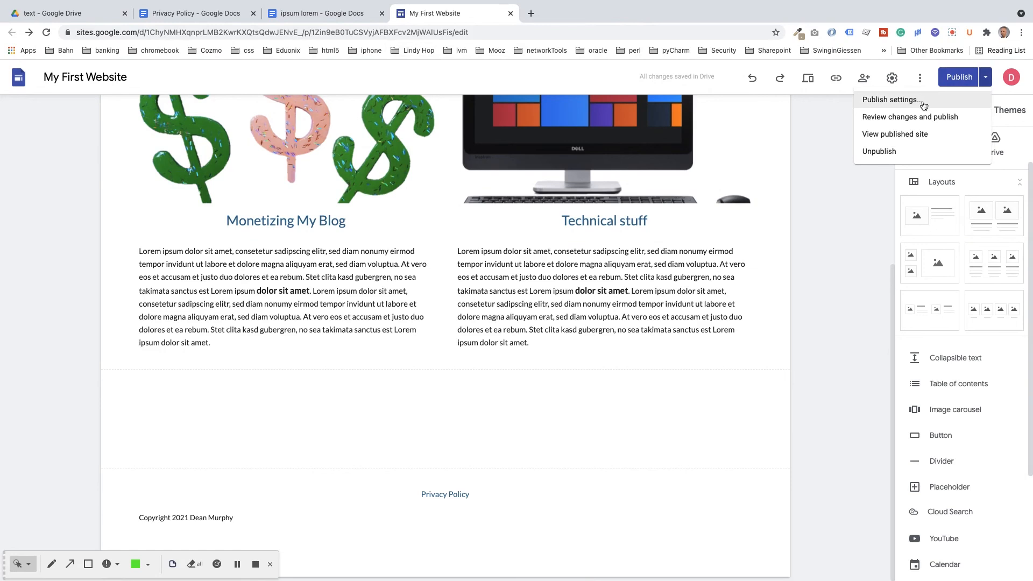